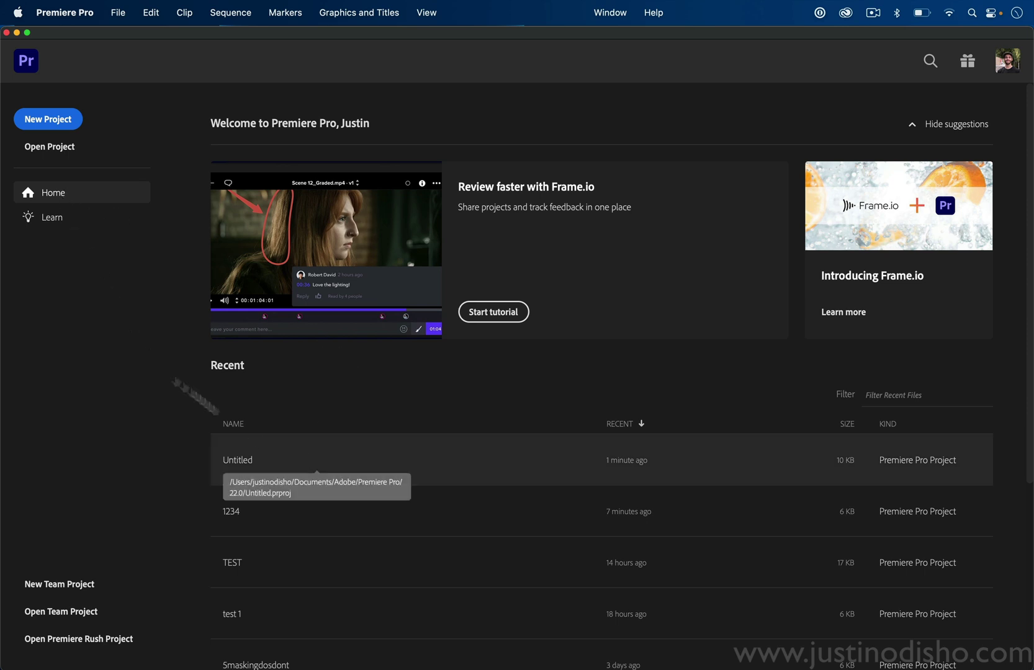
Step: Start a new project from the Home screen, going back Home once before starting it again
{"action": "left_click", "coordinate": [48, 119]}
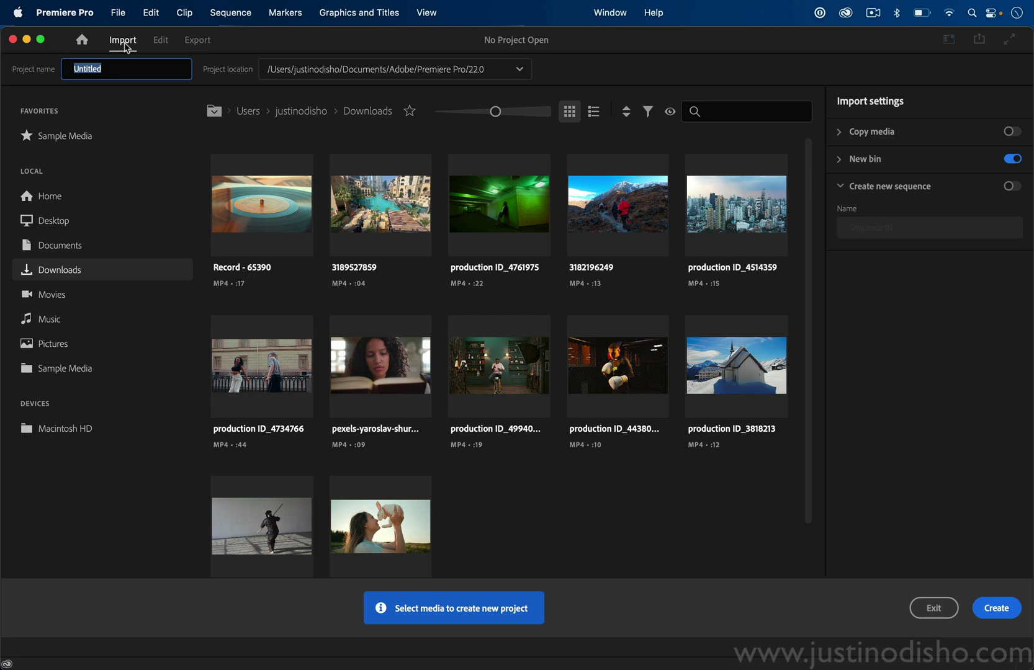
{"action": "left_click", "coordinate": [81, 39]}
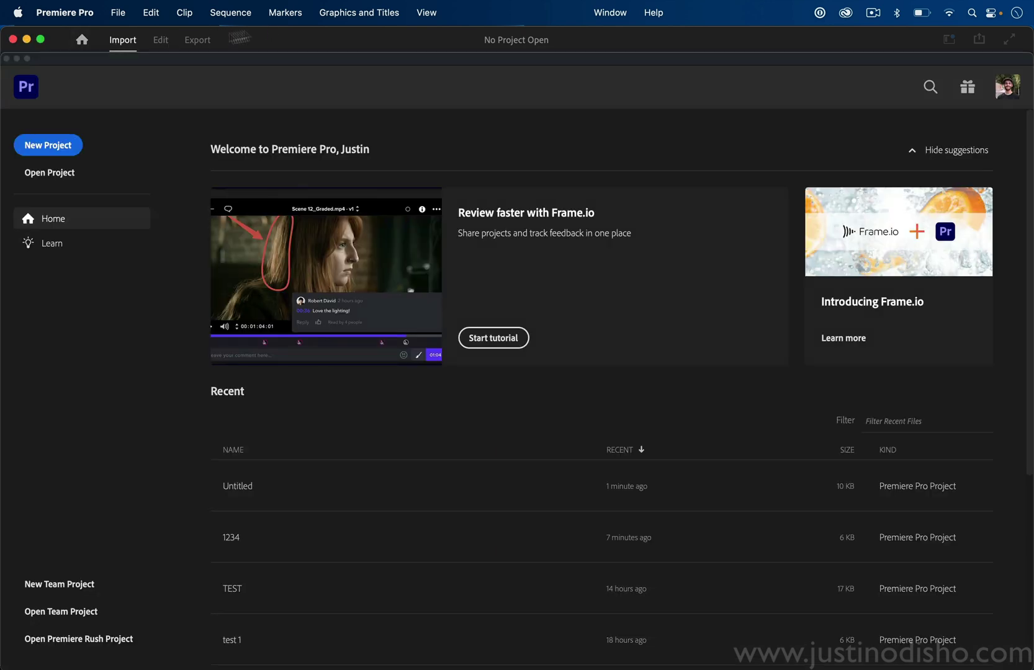
{"action": "left_click", "coordinate": [46, 145]}
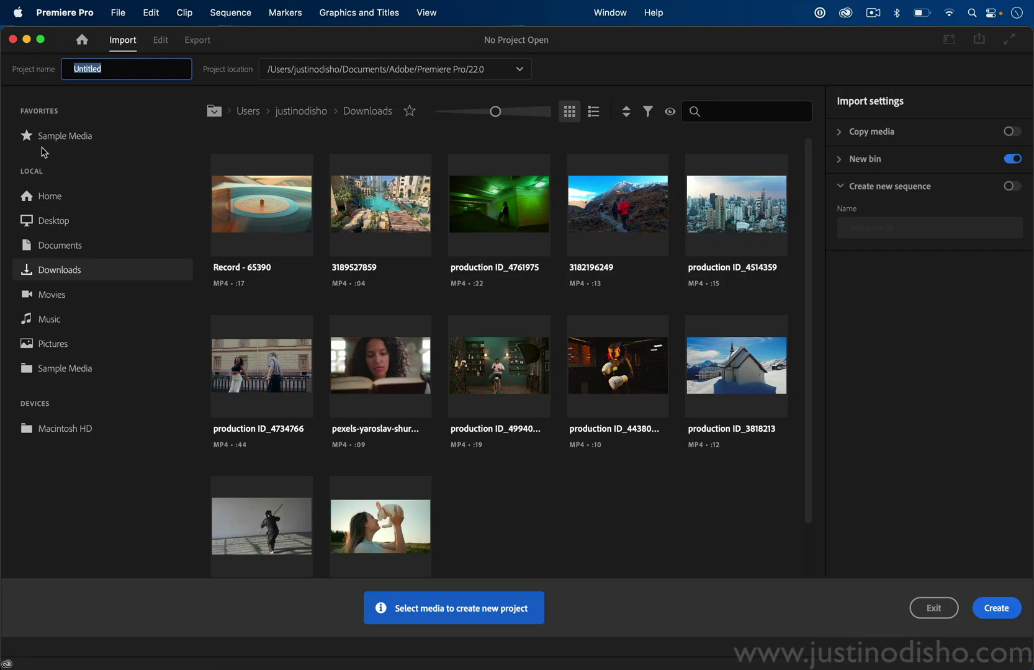
Step: Rename the new project from Untitled to 'Import'
{"action": "left_click", "coordinate": [135, 68]}
{"action": "left_click_drag", "start_coordinate": [129, 70], "coordinate": [3, 70]}
{"action": "type", "text": "Import"}
Step: Browse the Sample Media footage clips with enlarged thumbnails, trying List view and sorting before returning to Grid view
{"action": "left_click", "coordinate": [84, 145]}
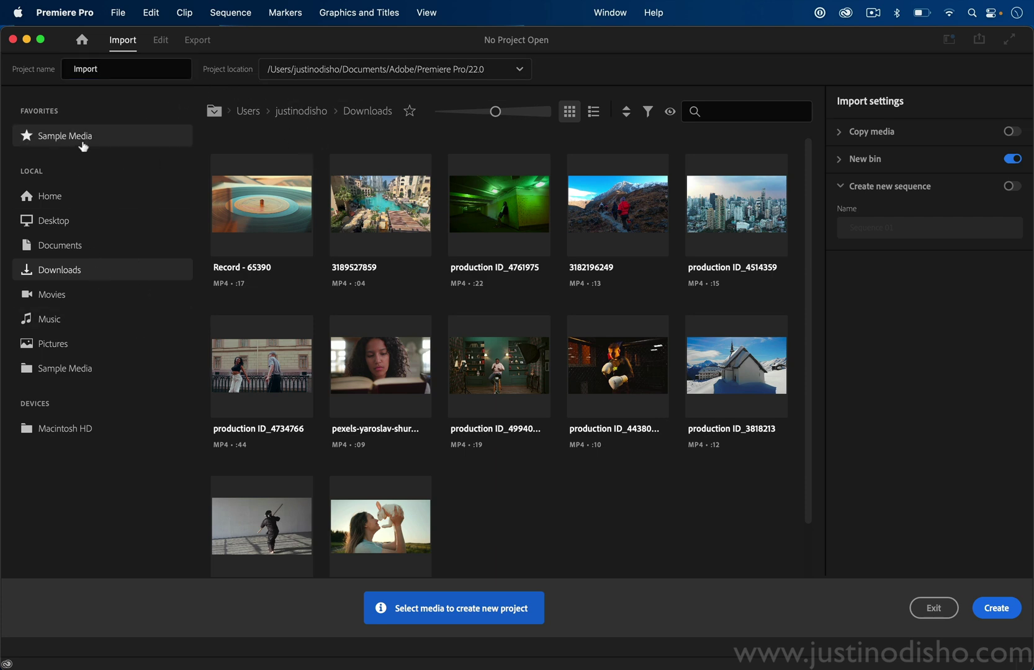
{"action": "left_click", "coordinate": [85, 137]}
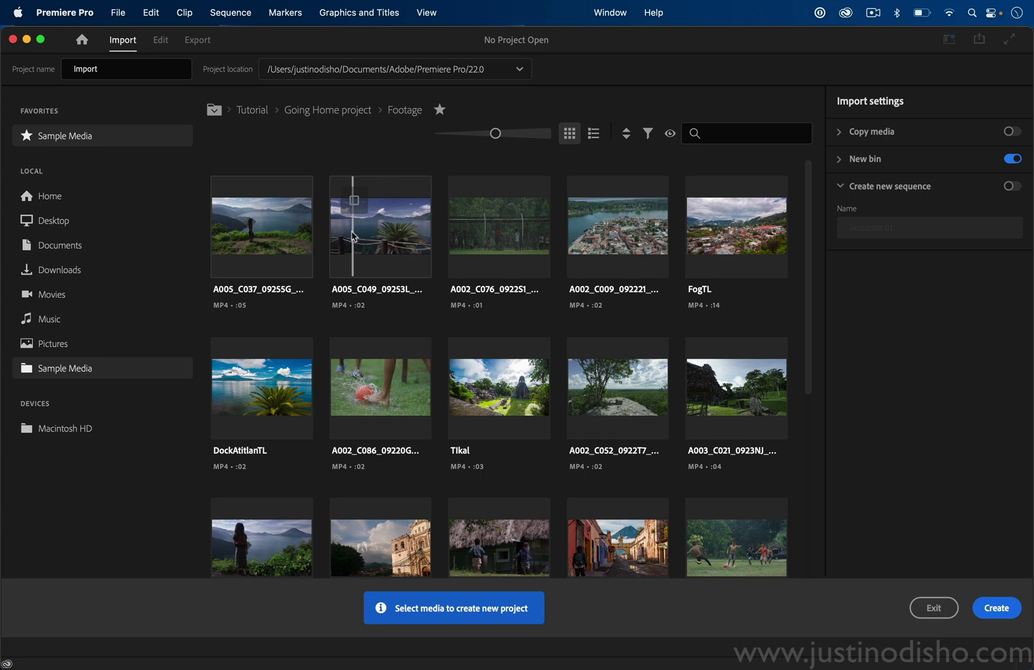
{"action": "mouse_move", "coordinate": [512, 133]}
{"action": "left_mouse_down"}
{"action": "mouse_move", "coordinate": [503, 133]}
{"action": "mouse_move", "coordinate": [529, 133]}
{"action": "mouse_move", "coordinate": [499, 133]}
{"action": "left_mouse_up"}
{"action": "left_click", "coordinate": [593, 133]}
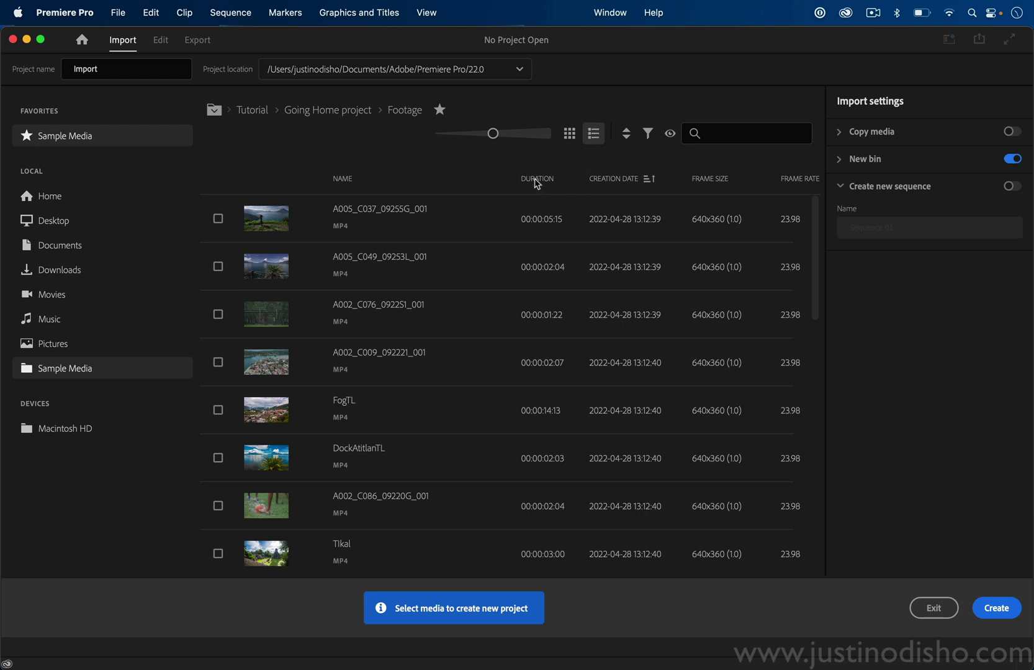
{"action": "left_click", "coordinate": [625, 134]}
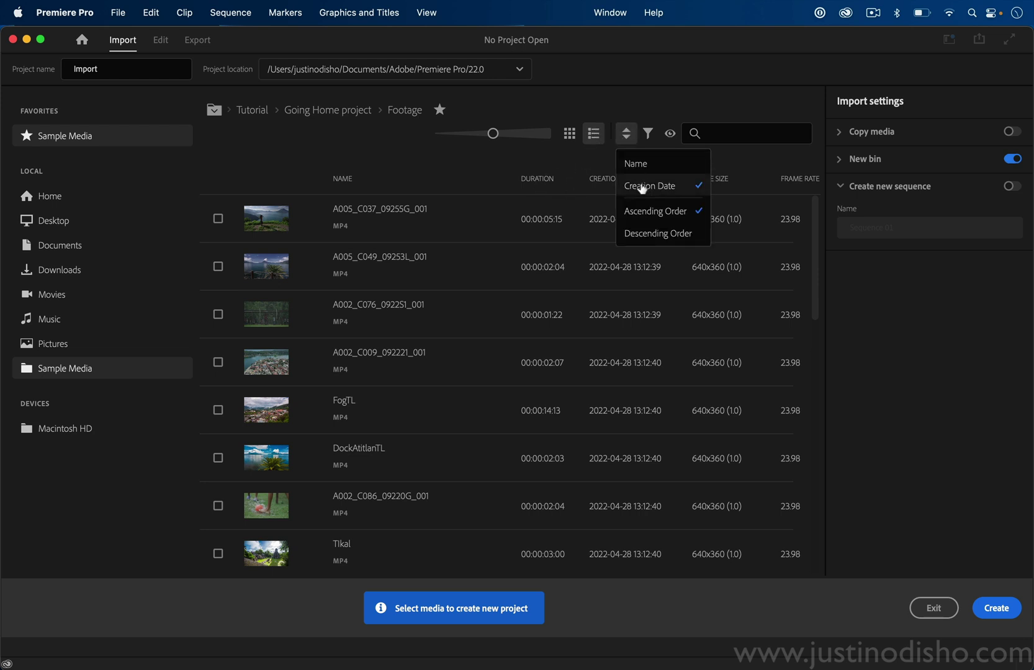
{"action": "left_click", "coordinate": [552, 158]}
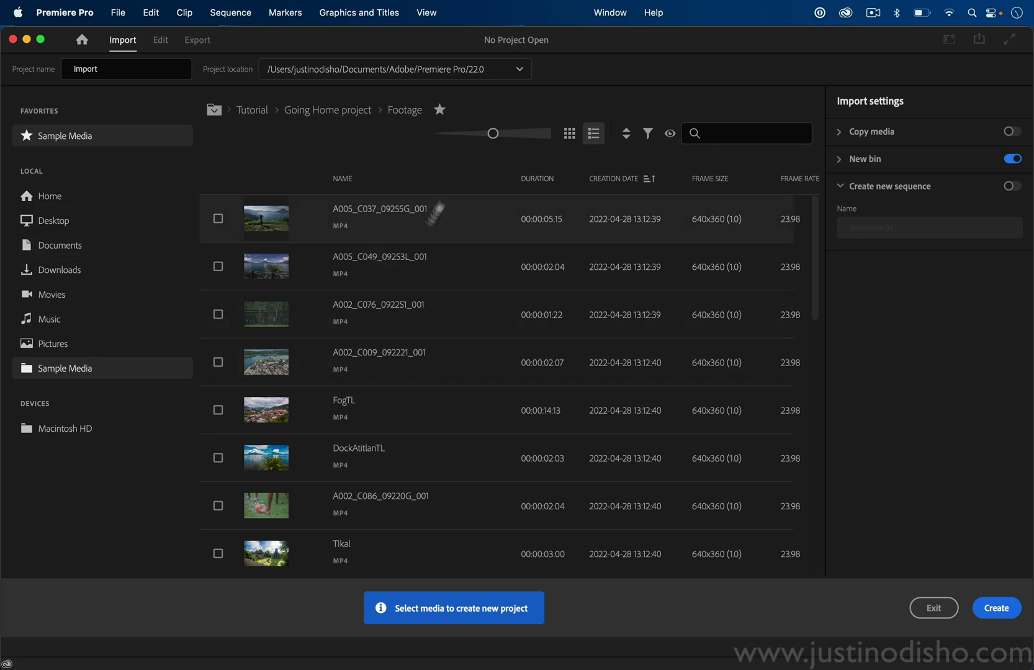
{"action": "left_click", "coordinate": [569, 133]}
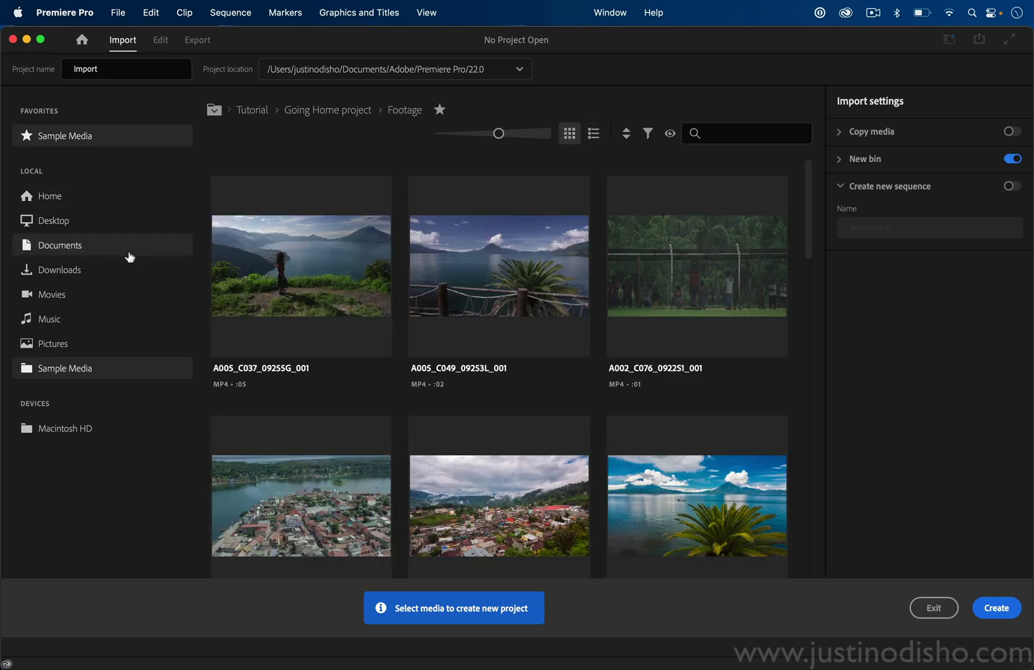
{"action": "left_click", "coordinate": [108, 279]}
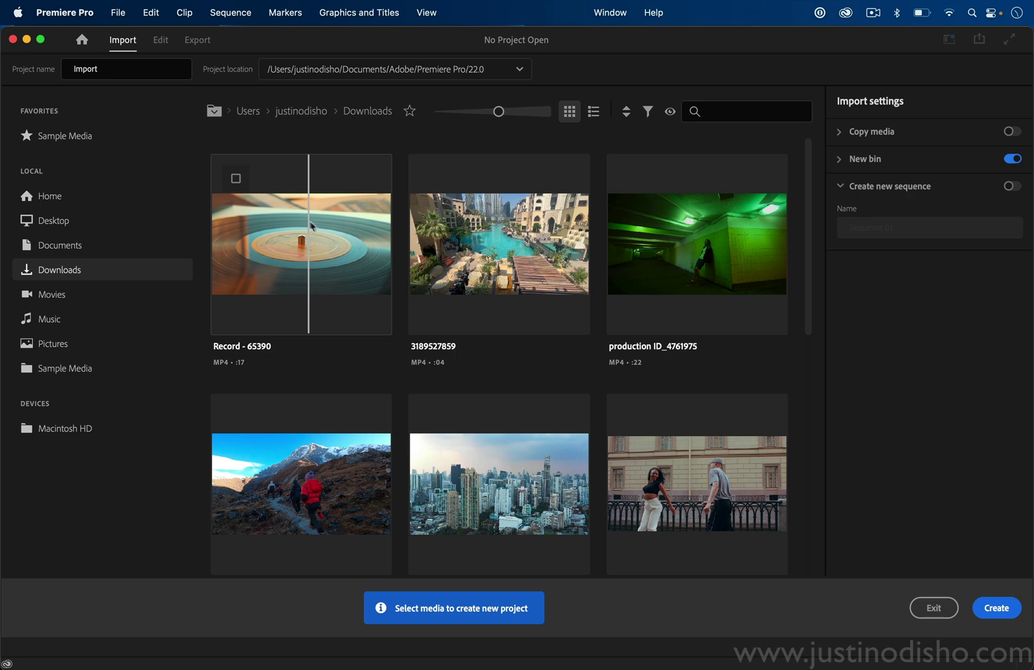
{"action": "left_click", "coordinate": [332, 261]}
{"action": "left_click", "coordinate": [510, 249]}
{"action": "left_click", "coordinate": [651, 248]}
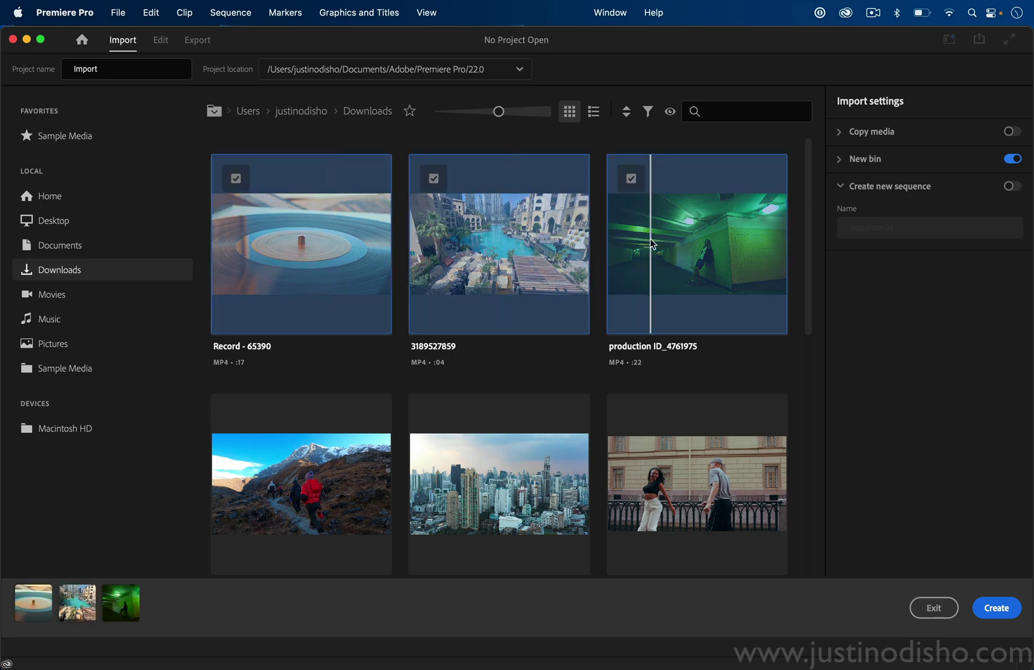
{"action": "scroll", "coordinate": [280, 453], "scroll_direction": "down", "scroll_amount": 1}
{"action": "left_click", "coordinate": [260, 453]}
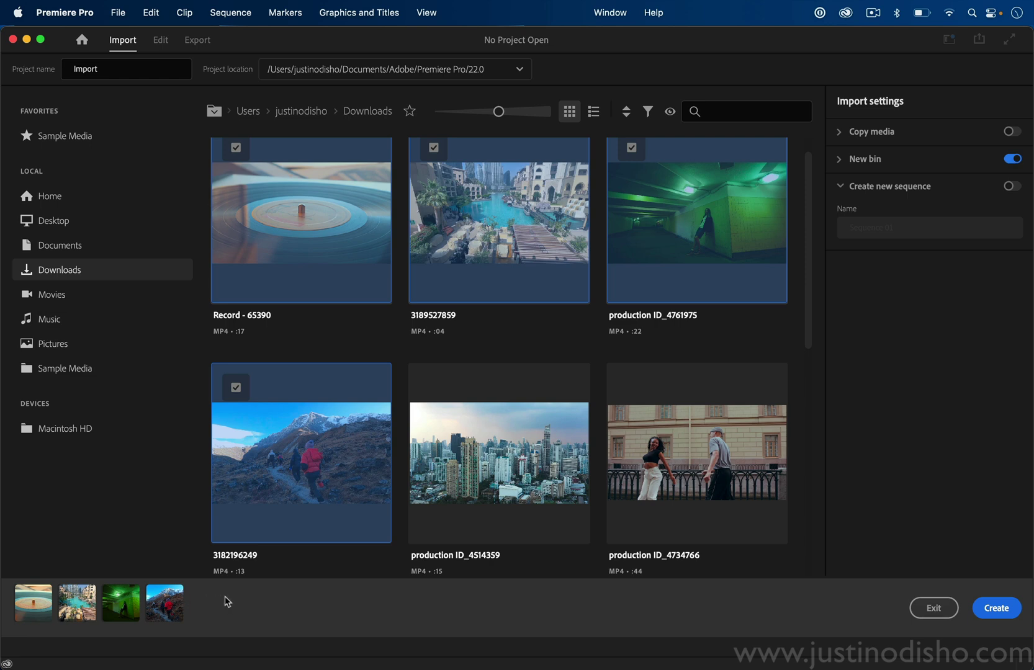
{"action": "left_click", "coordinate": [534, 478]}
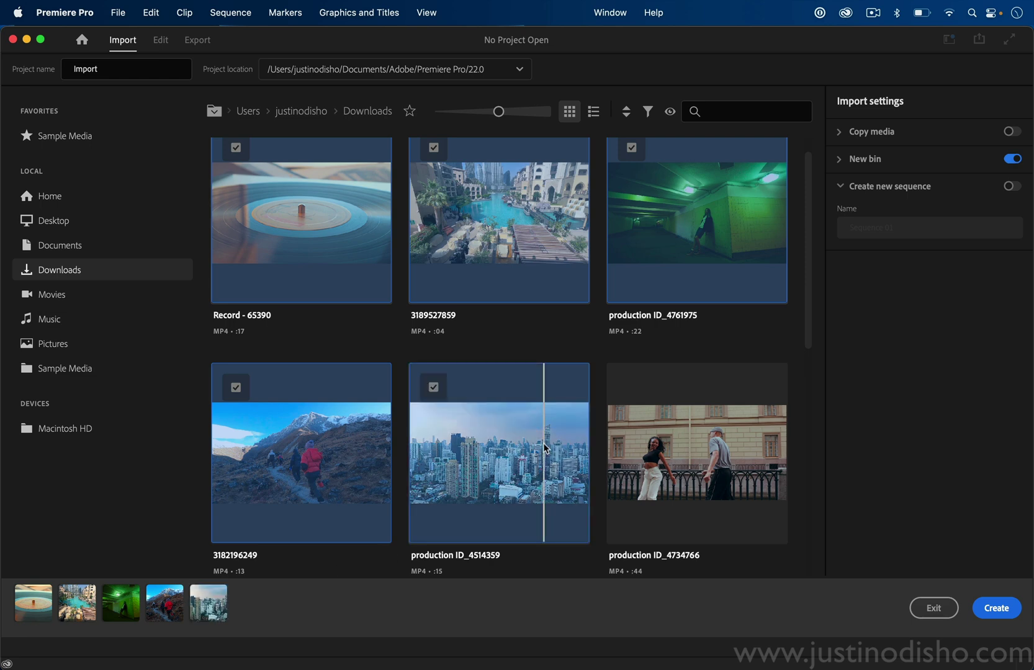
{"action": "left_click", "coordinate": [659, 446]}
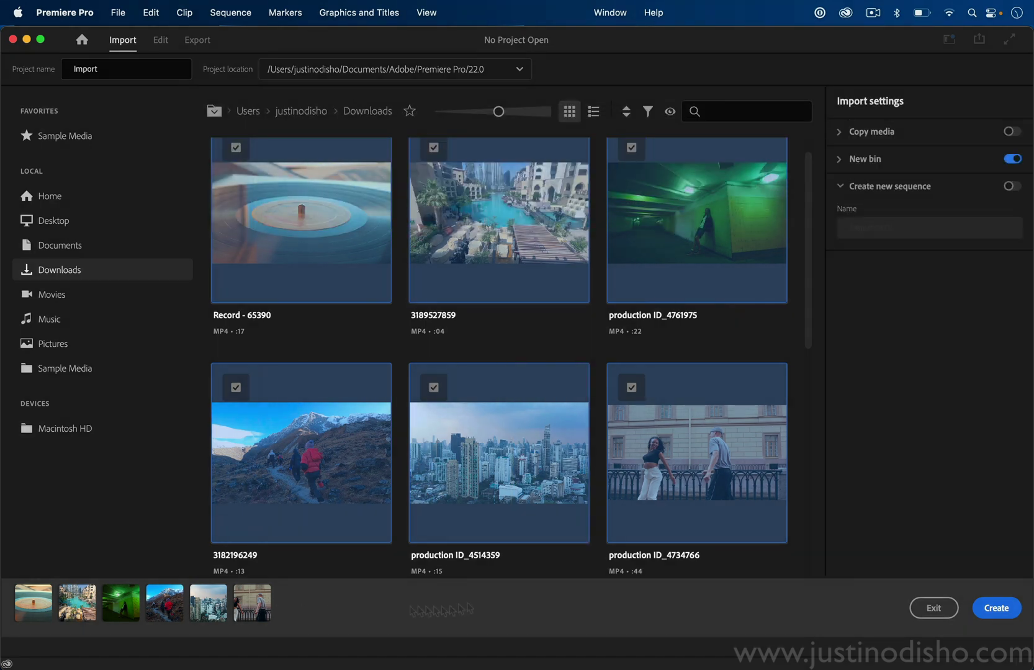
Step: Create the Import project, open its six-clip bin, then close all projects
{"action": "left_click", "coordinate": [1000, 609]}
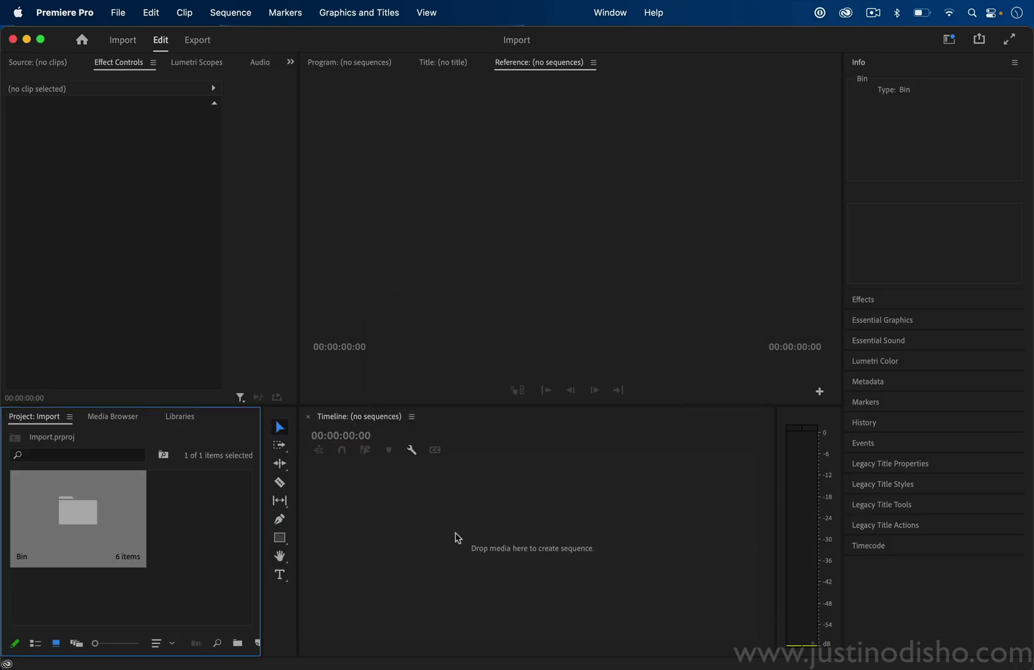
{"action": "double_click", "coordinate": [79, 518]}
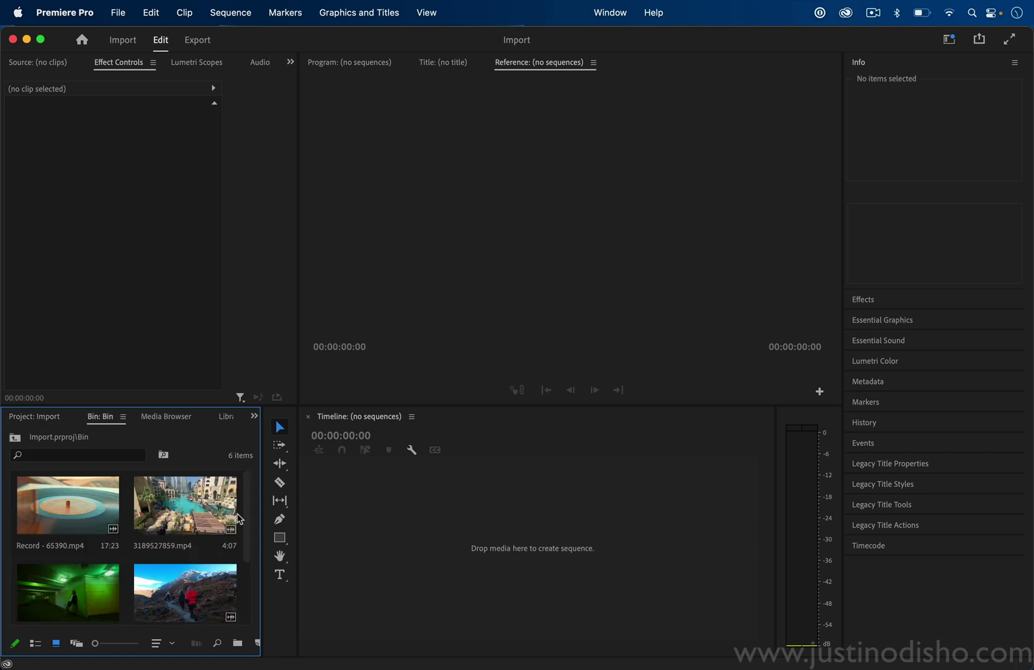
{"action": "scroll", "coordinate": [248, 517], "scroll_direction": "down", "scroll_amount": 3}
{"action": "scroll", "coordinate": [247, 517], "scroll_direction": "up", "scroll_amount": 3}
{"action": "left_click", "coordinate": [119, 8]}
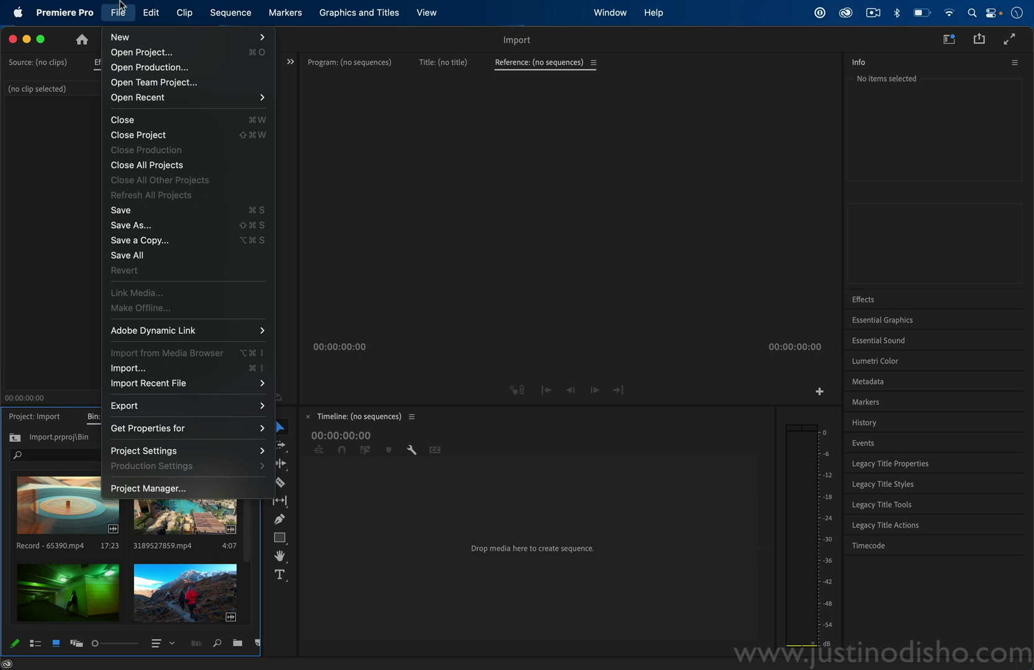
{"action": "left_click", "coordinate": [149, 165]}
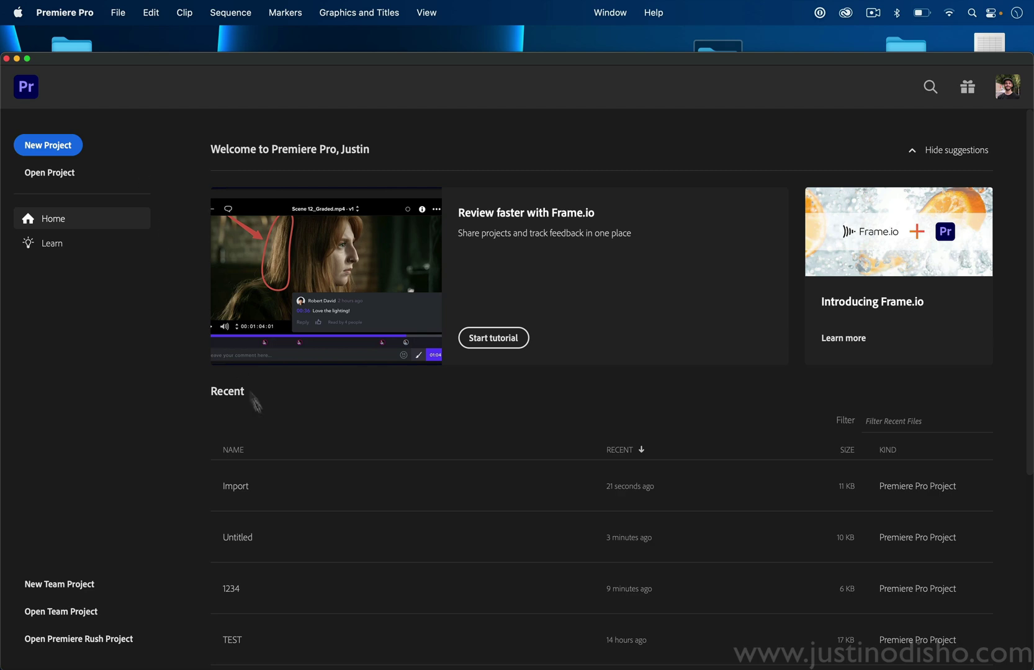
Step: Create an empty Untitled project with no media, replacing the existing Untitled project
{"action": "left_click", "coordinate": [53, 144]}
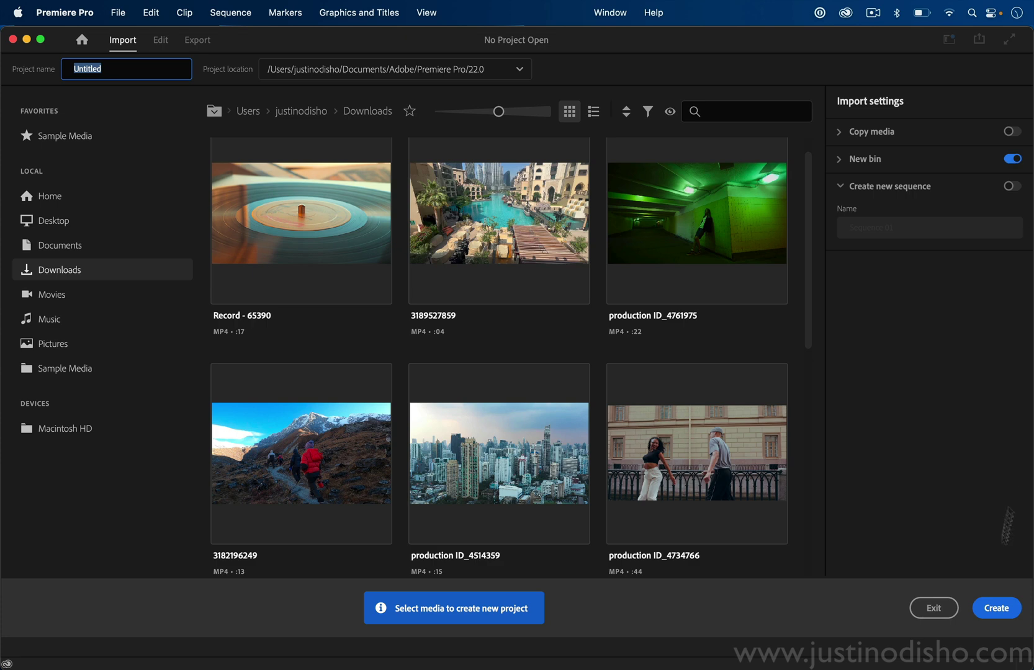
{"action": "left_click", "coordinate": [996, 610]}
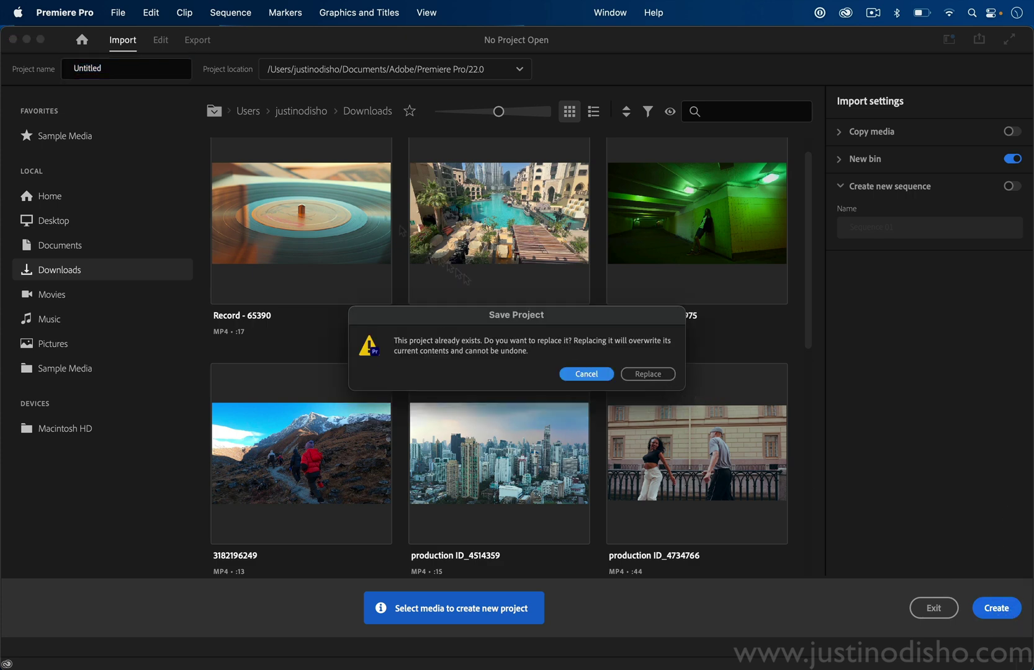
{"action": "left_click", "coordinate": [647, 374]}
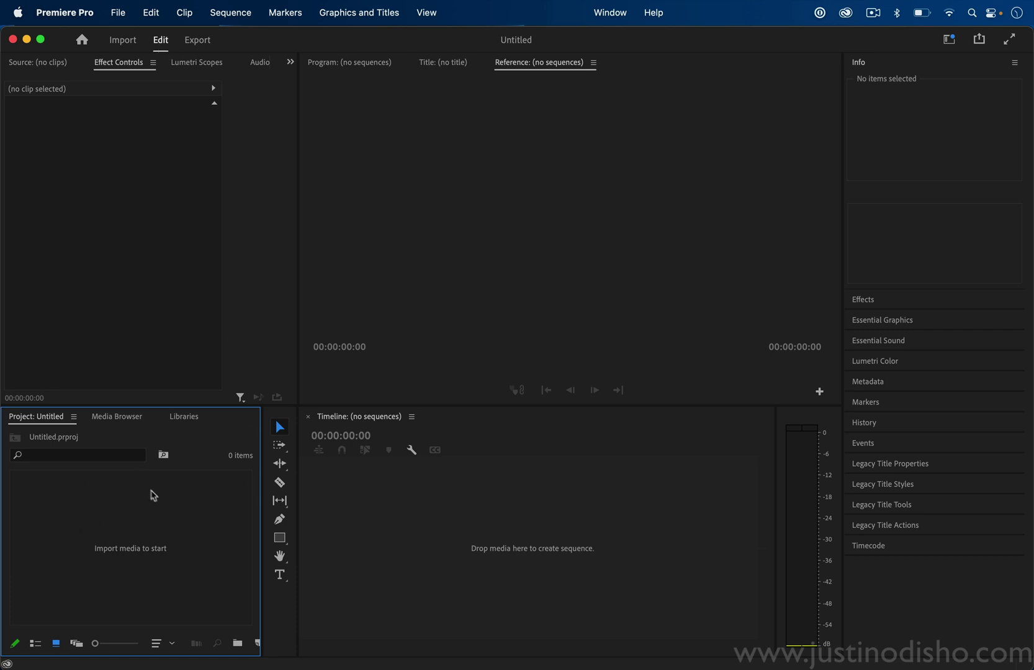
{"action": "left_click", "coordinate": [496, 513]}
{"action": "left_click", "coordinate": [501, 238]}
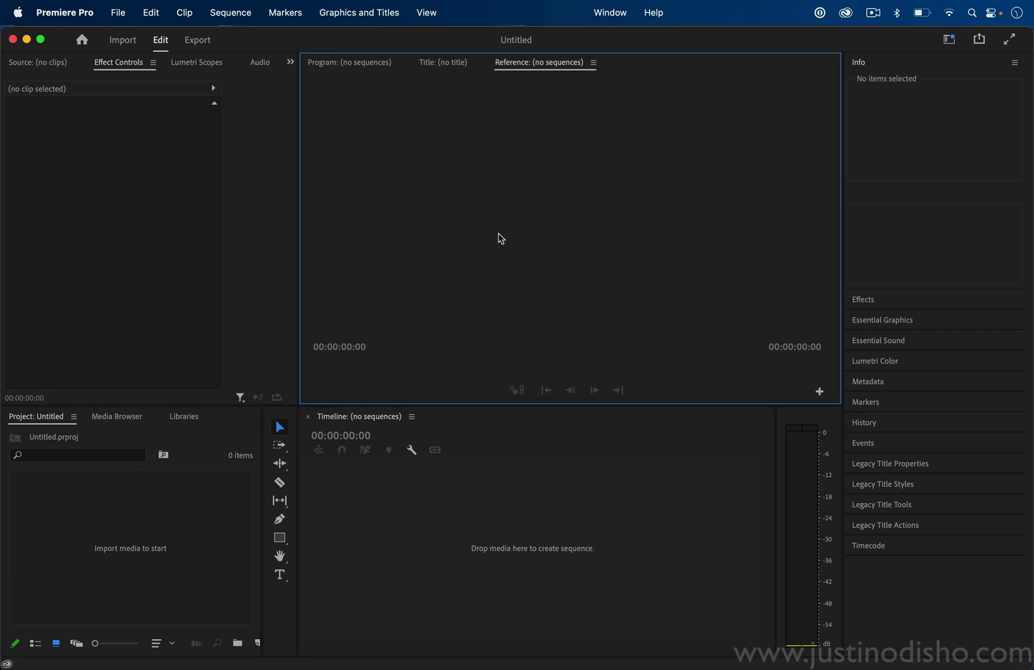
{"action": "left_click", "coordinate": [176, 482]}
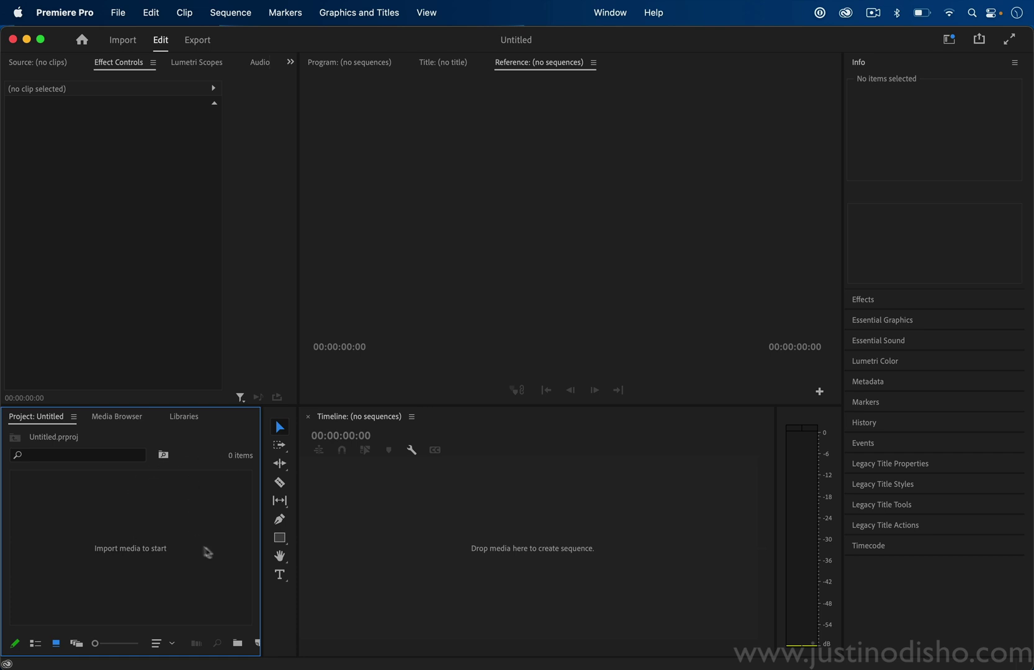
{"action": "left_click", "coordinate": [117, 420]}
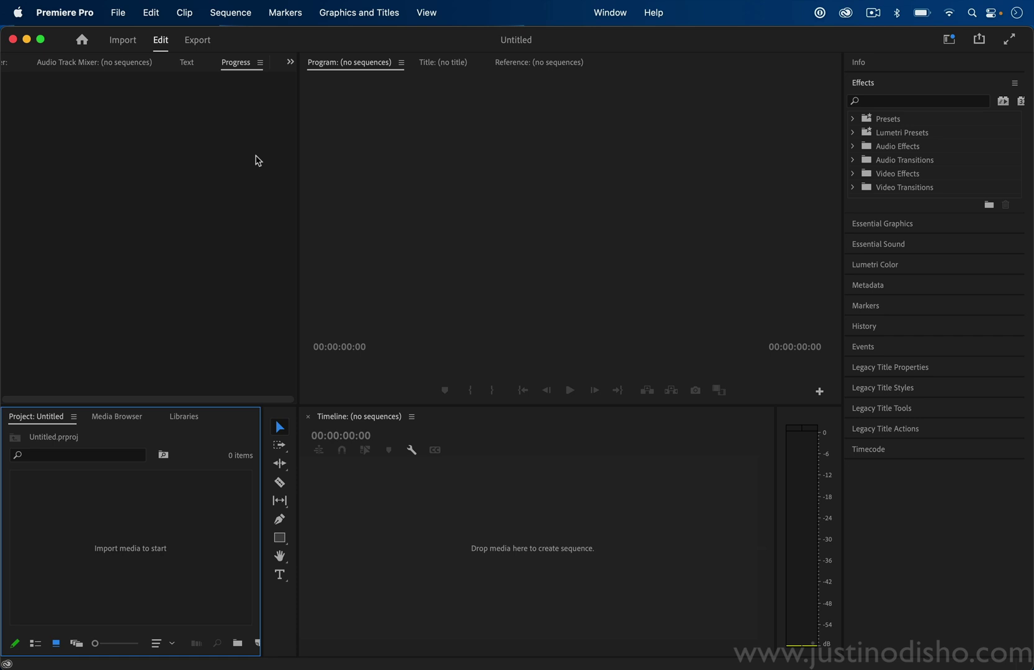
{"action": "left_click", "coordinate": [118, 12]}
{"action": "mouse_move", "coordinate": [121, 36]}
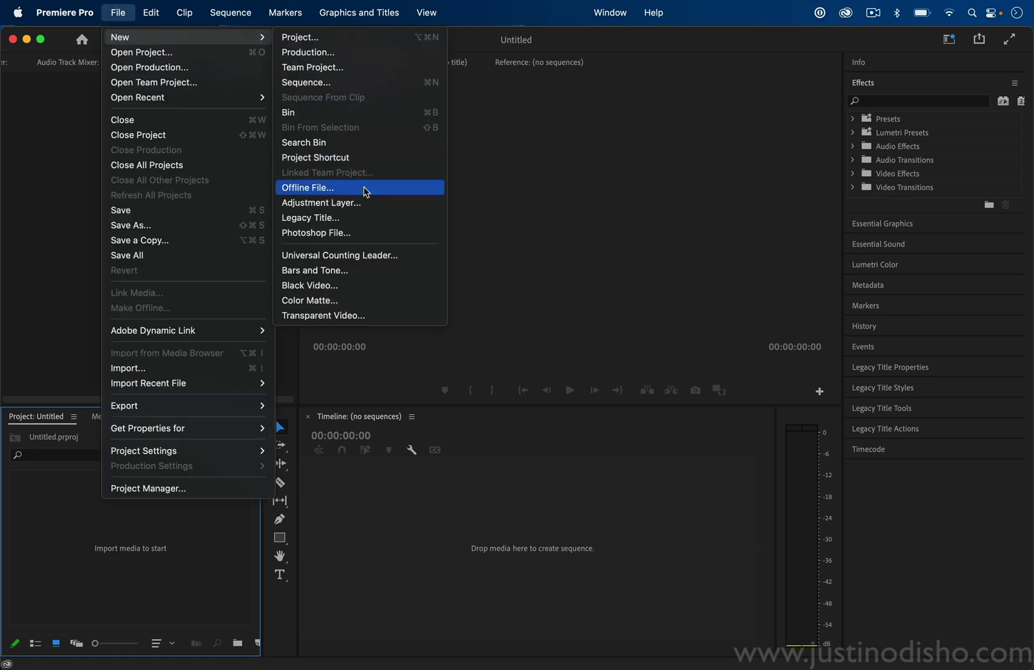
{"action": "left_click", "coordinate": [336, 83]}
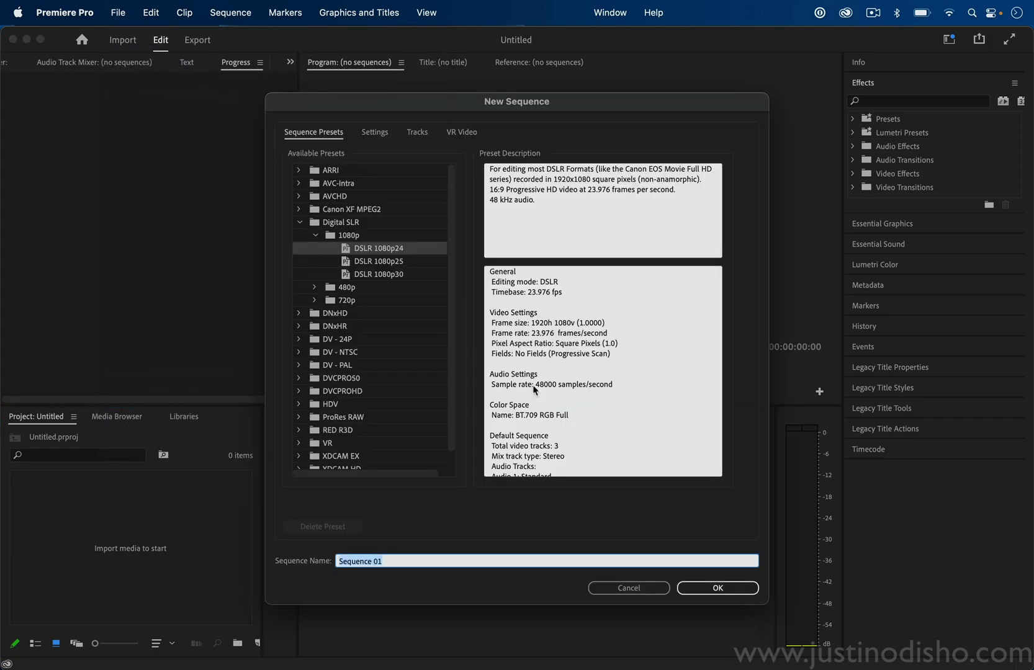
{"action": "left_click", "coordinate": [658, 588]}
{"action": "key", "text": "alt+shift+0"}
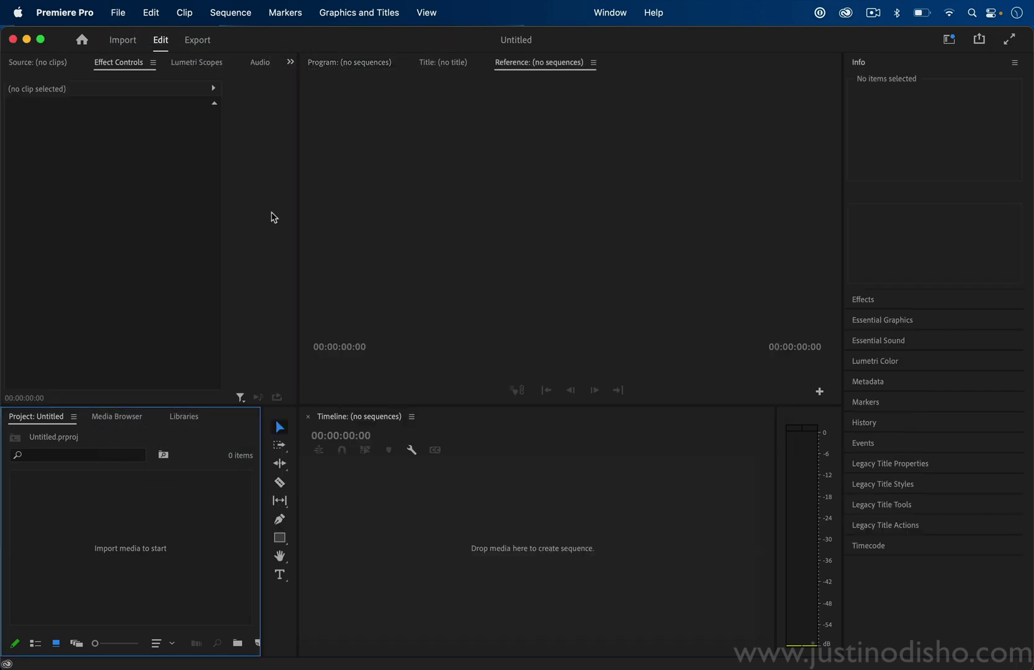
Step: On the media import screen, switch off the New bin option
{"action": "left_click", "coordinate": [121, 44]}
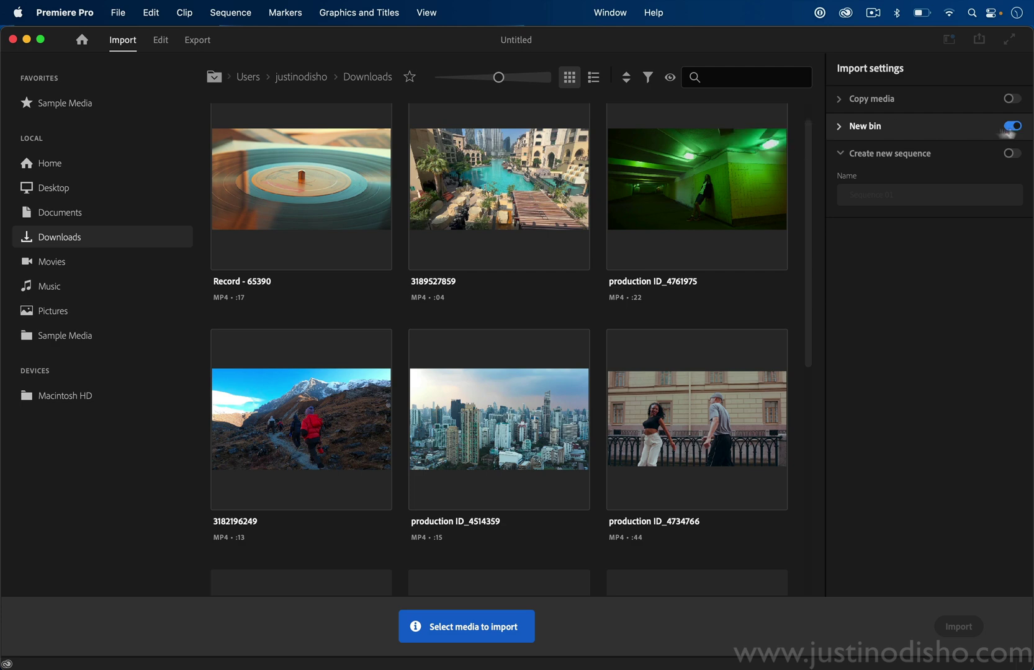
{"action": "left_click", "coordinate": [843, 129]}
{"action": "left_click", "coordinate": [1010, 126]}
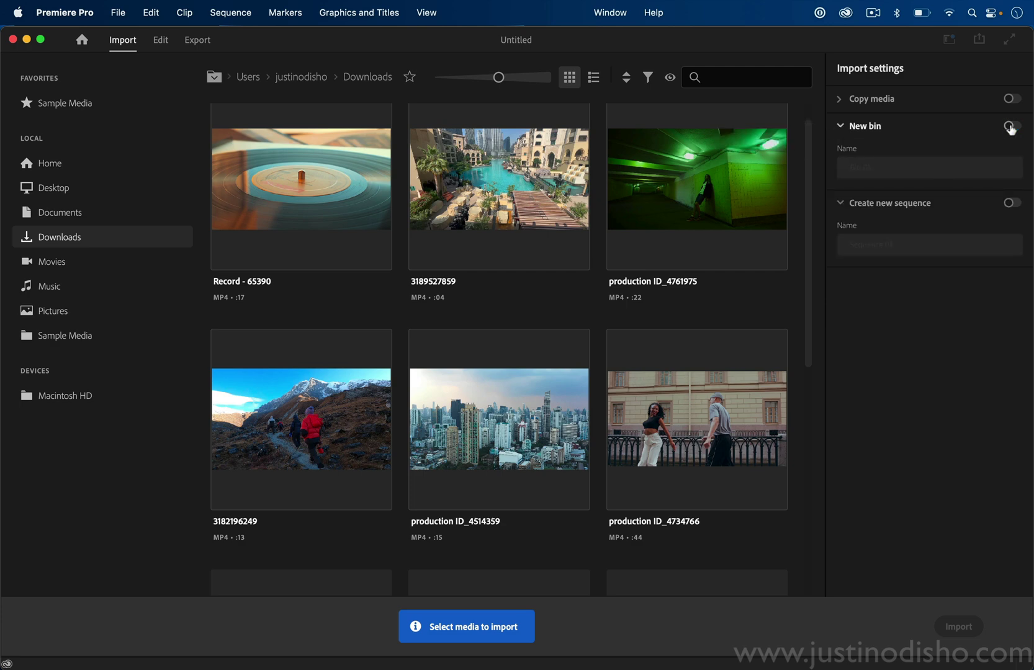
Step: Check all six Downloads clips, from Record - 65390 through production ID_4734766
{"action": "left_click", "coordinate": [299, 186]}
{"action": "left_click", "coordinate": [480, 192]}
{"action": "left_click", "coordinate": [691, 192]}
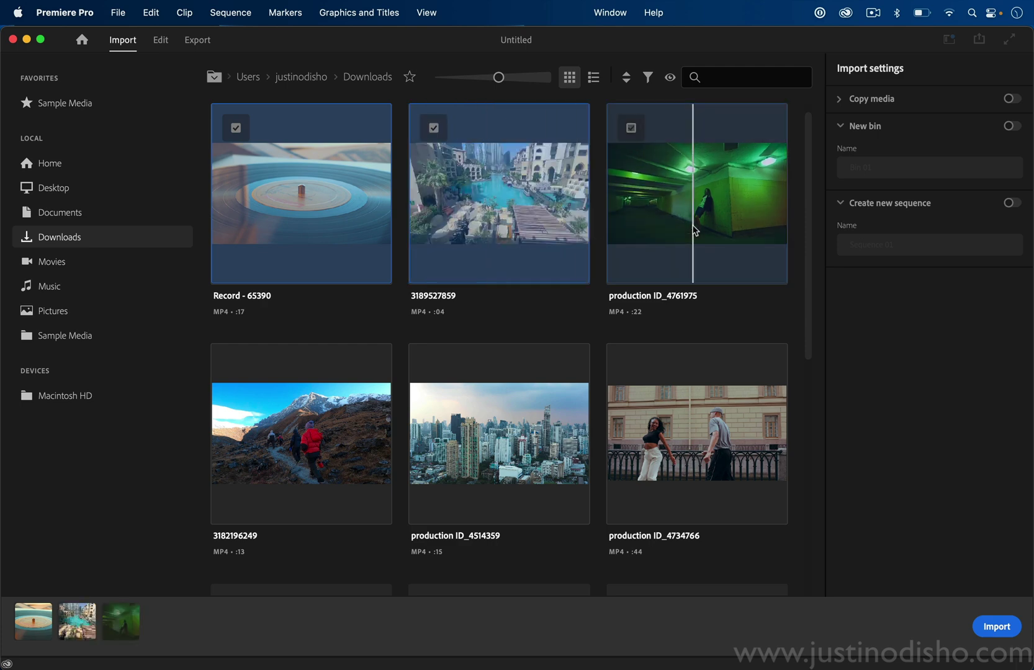
{"action": "left_click", "coordinate": [336, 428]}
{"action": "left_click", "coordinate": [505, 434]}
{"action": "left_click", "coordinate": [686, 434]}
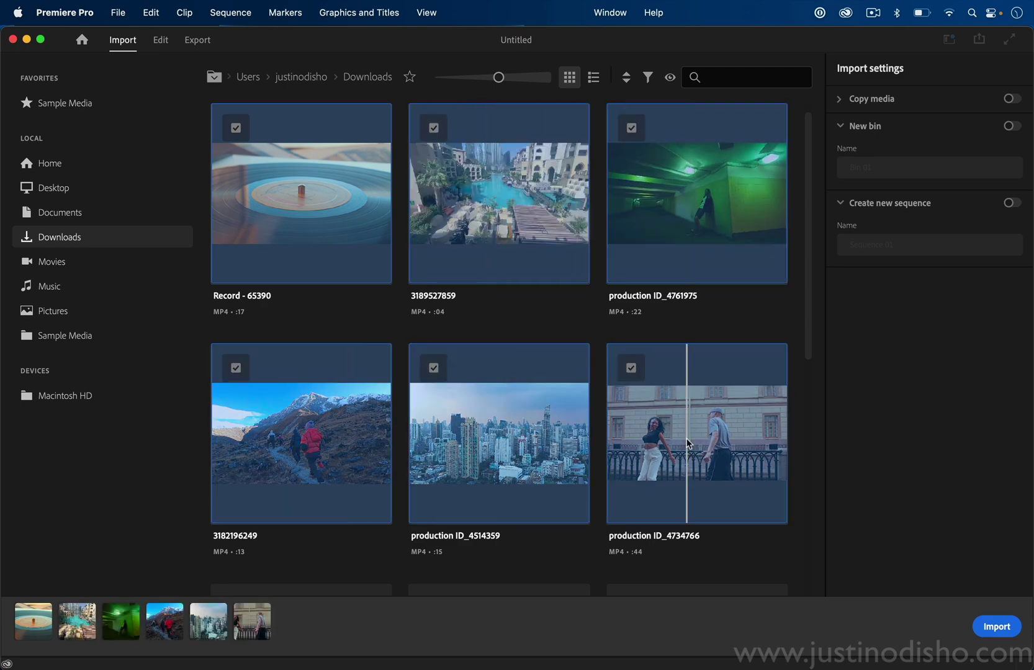
Step: Turn on Create new sequence as Sequence 01, re-check three clips, and import all six
{"action": "left_click", "coordinate": [1011, 203]}
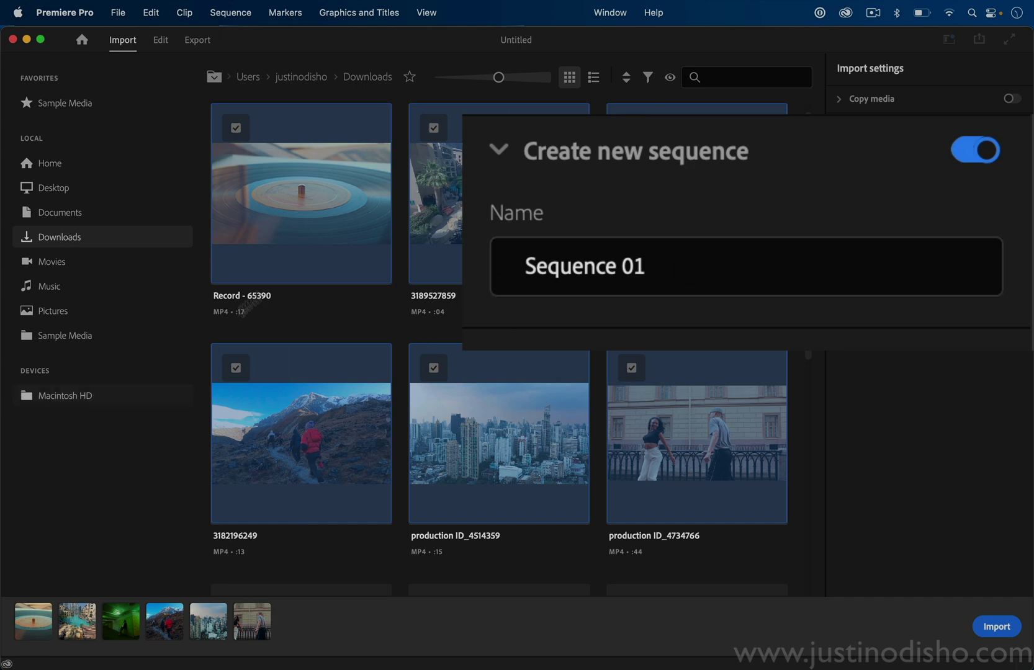
{"action": "left_click", "coordinate": [726, 439]}
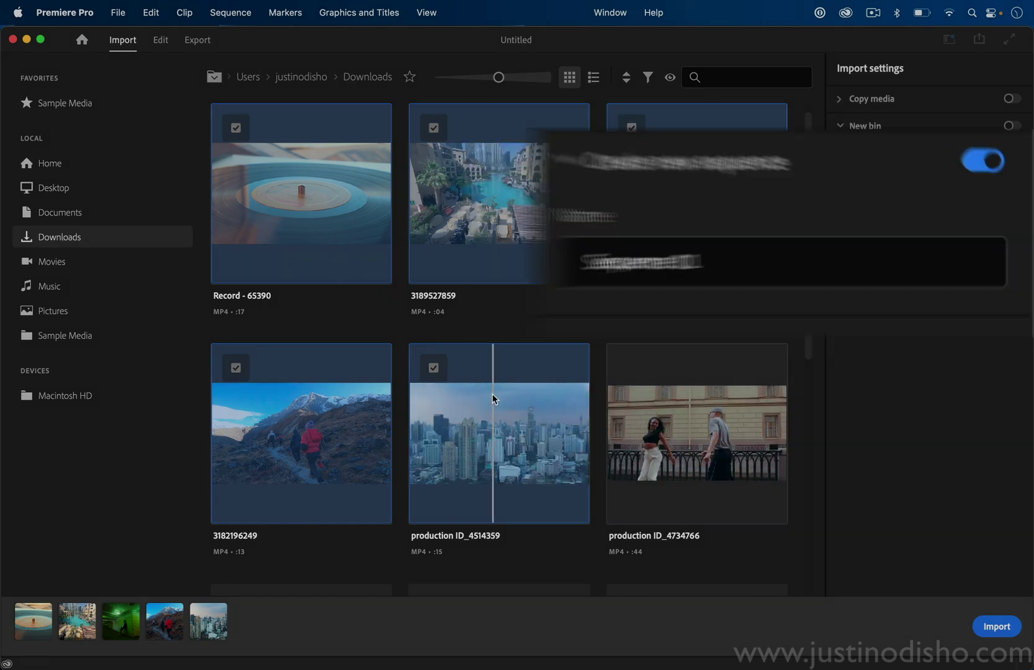
{"action": "left_click", "coordinate": [492, 397]}
{"action": "left_click", "coordinate": [698, 262]}
{"action": "left_click", "coordinate": [709, 434]}
{"action": "left_click", "coordinate": [562, 419]}
{"action": "left_click", "coordinate": [699, 260]}
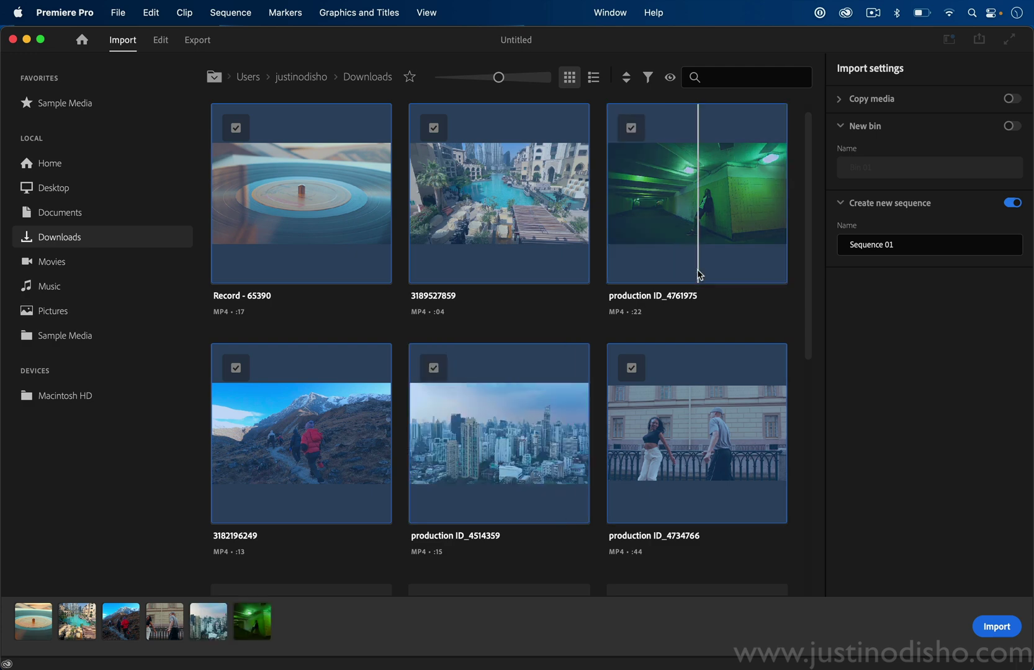
{"action": "left_click", "coordinate": [975, 633]}
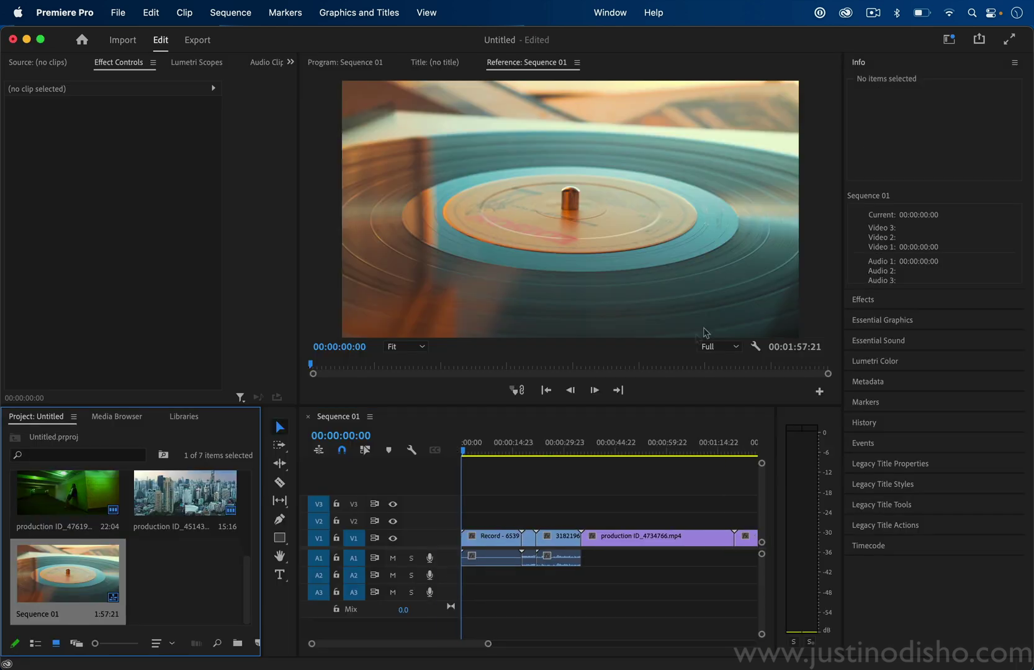
Step: Zoom out the Sequence 01 timeline, select Record - 65390, and scrub the playhead from about 16 seconds
{"action": "left_click", "coordinate": [488, 644]}
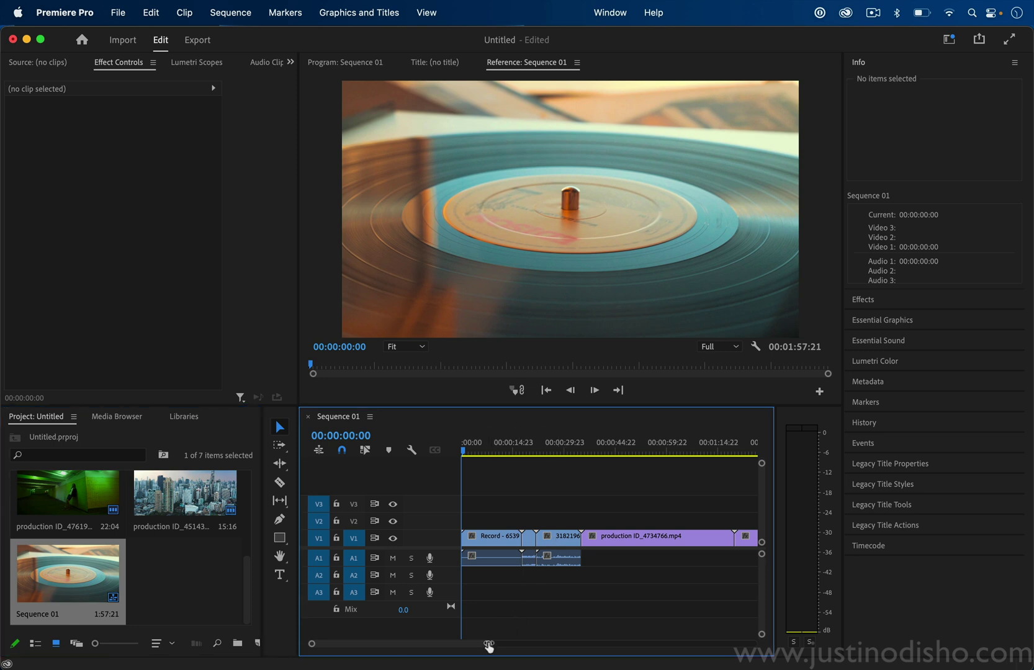
{"action": "left_click_drag", "start_coordinate": [488, 644], "coordinate": [562, 630]}
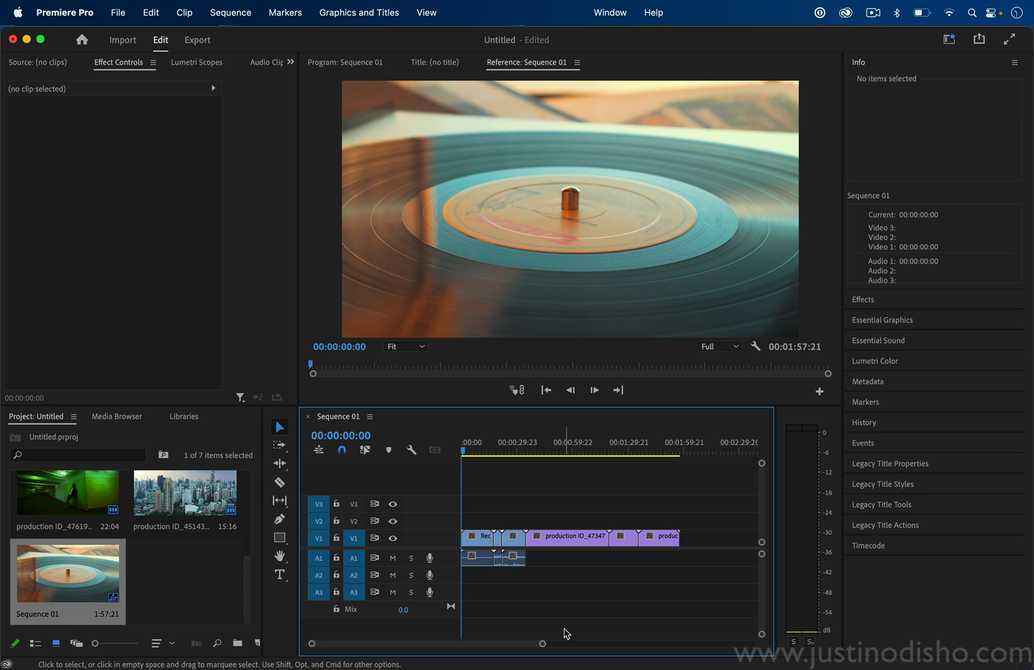
{"action": "left_click", "coordinate": [478, 538]}
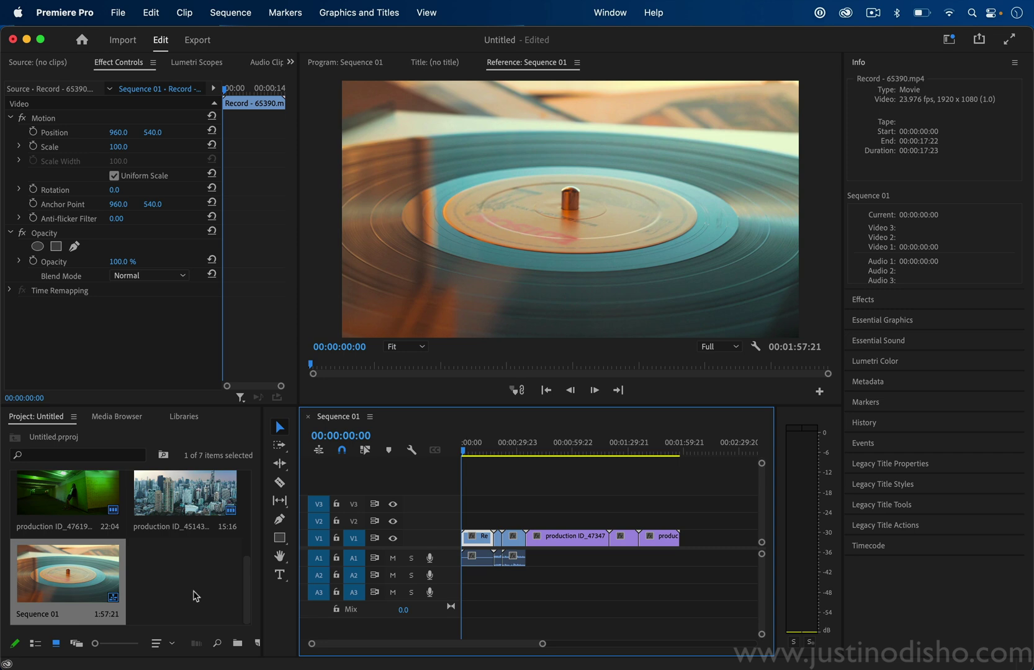
{"action": "left_click", "coordinate": [66, 571]}
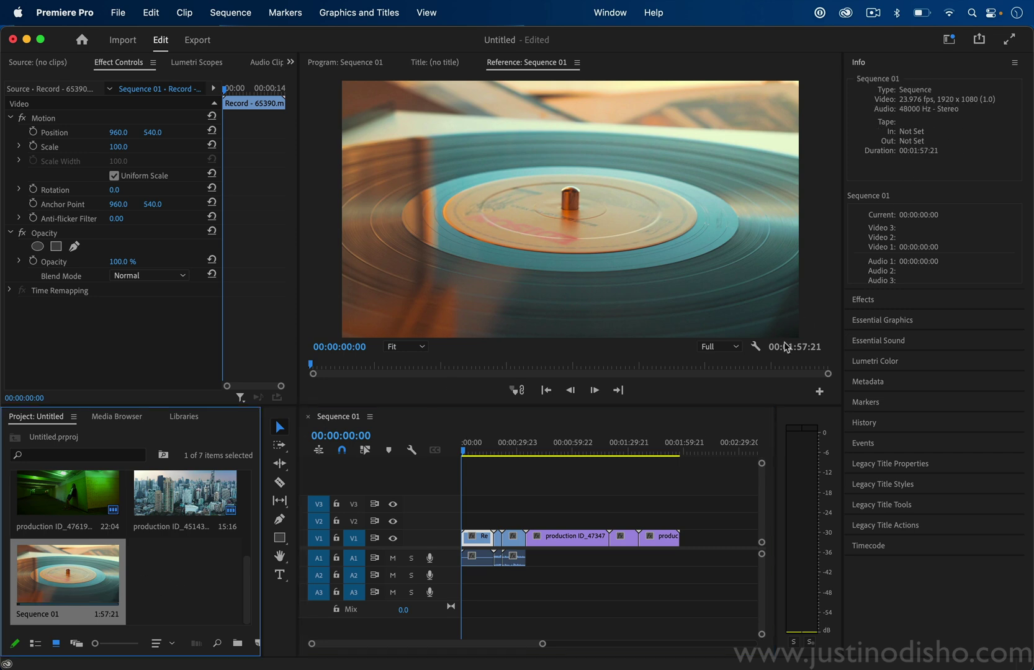
{"action": "left_click", "coordinate": [494, 450]}
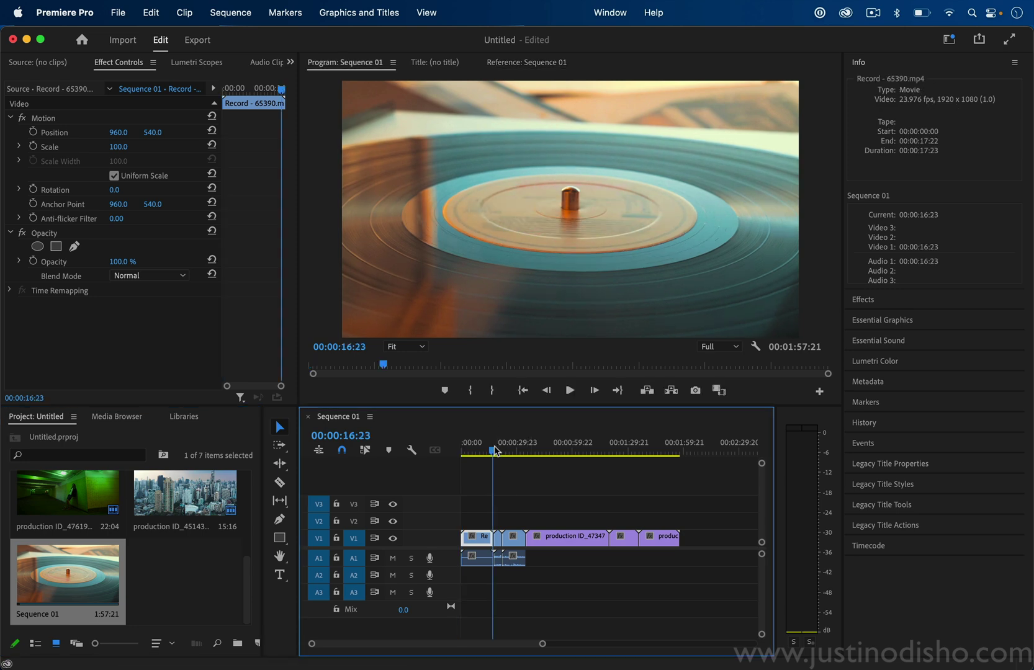
{"action": "left_click_drag", "start_coordinate": [495, 451], "coordinate": [569, 448]}
Step: Set production ID_4734766's Scale to 67 in Effect Controls, then scrub it down to 50
{"action": "left_click", "coordinate": [575, 538]}
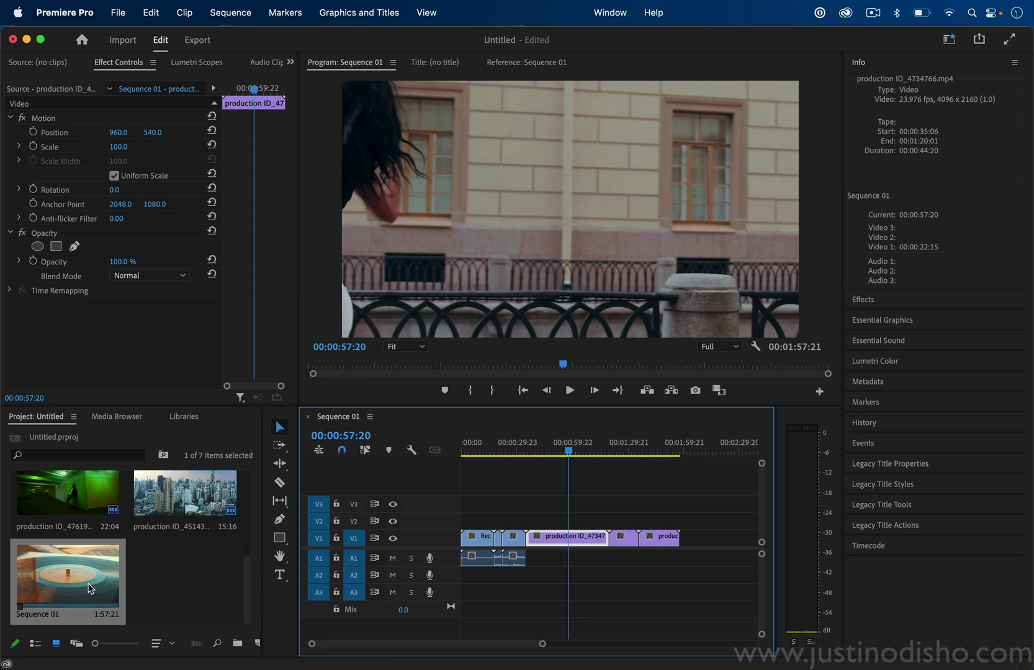
{"action": "left_click", "coordinate": [118, 147]}
{"action": "type", "text": "67"}
{"action": "key", "text": "Return"}
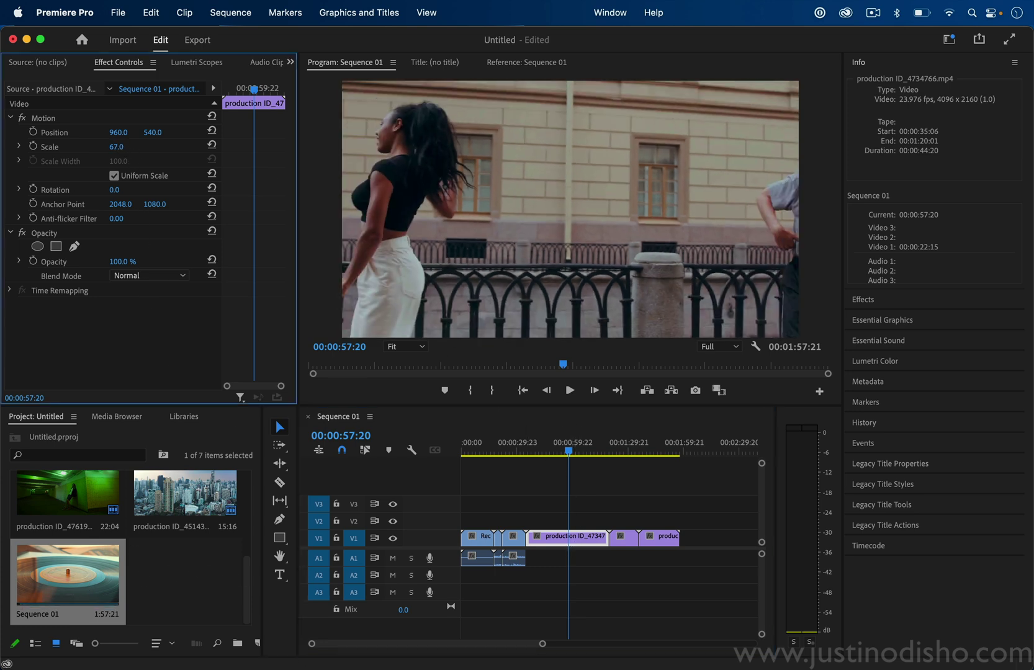
{"action": "mouse_move", "coordinate": [118, 147]}
{"action": "left_mouse_down"}
{"action": "mouse_move", "coordinate": [99, 147]}
{"action": "mouse_move", "coordinate": [129, 148]}
{"action": "left_mouse_up"}
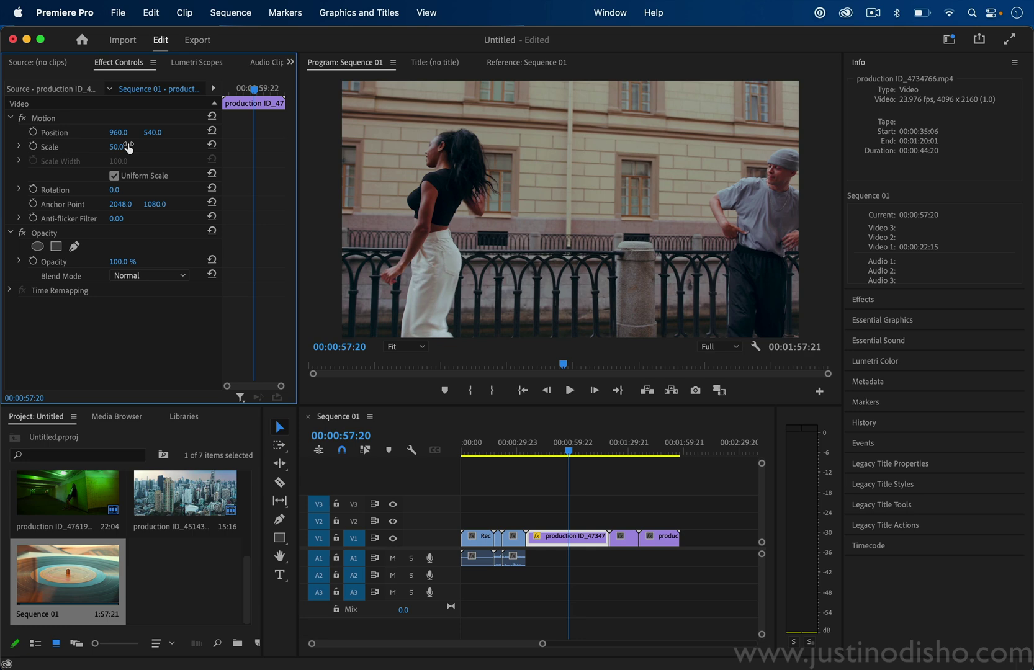
Step: Apply Scale to Frame Size to production ID_4734766 on V1 and reset its Scale to 100
{"action": "left_click", "coordinate": [618, 451]}
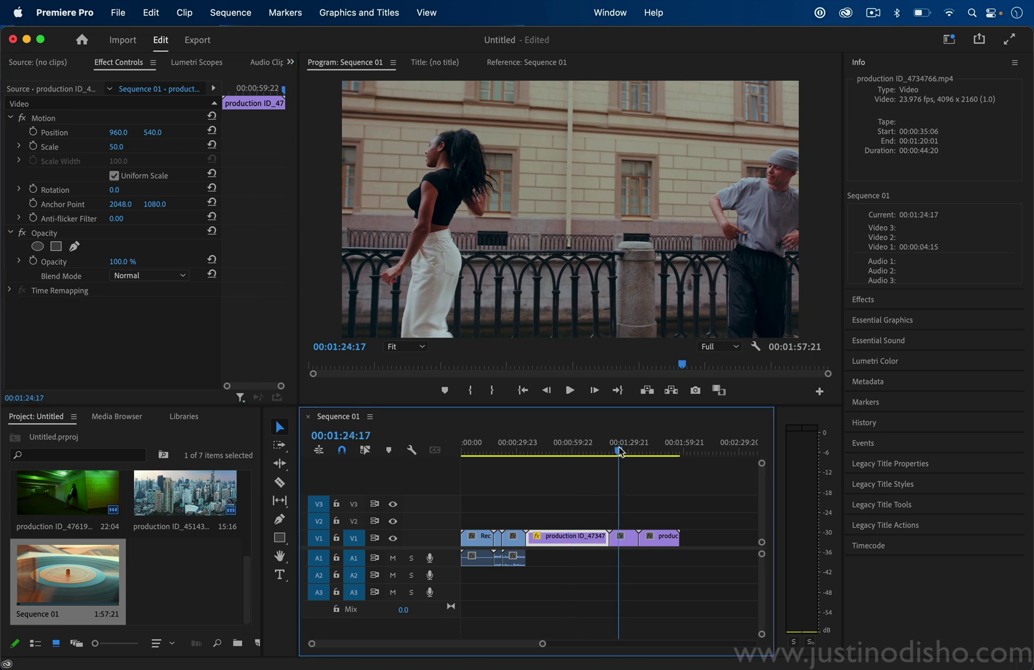
{"action": "right_click", "coordinate": [582, 535]}
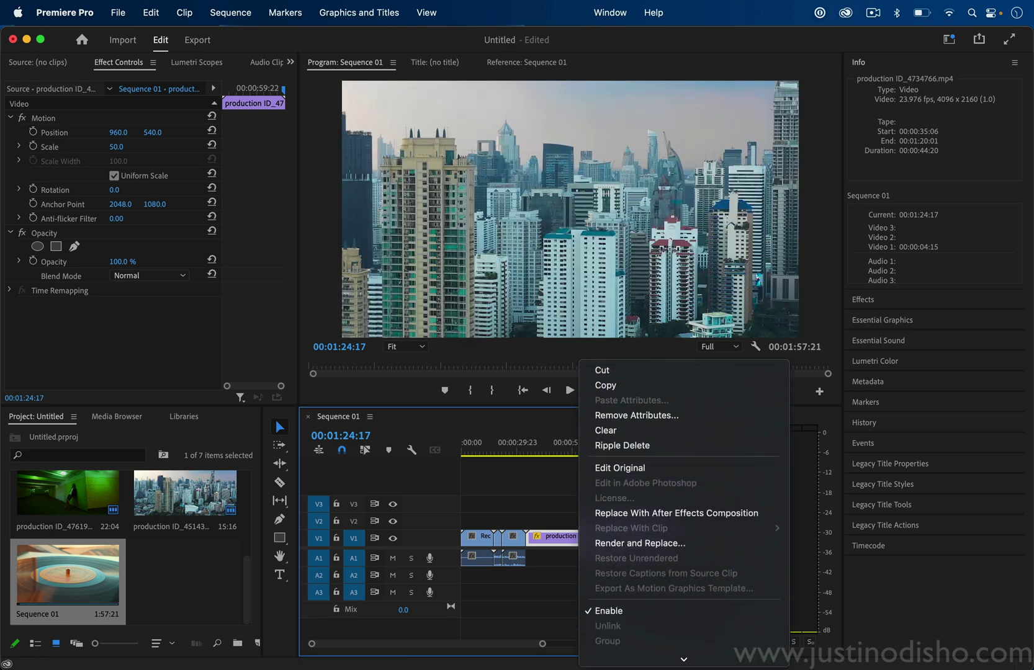
{"action": "scroll", "coordinate": [663, 542], "scroll_direction": "down", "scroll_amount": 10}
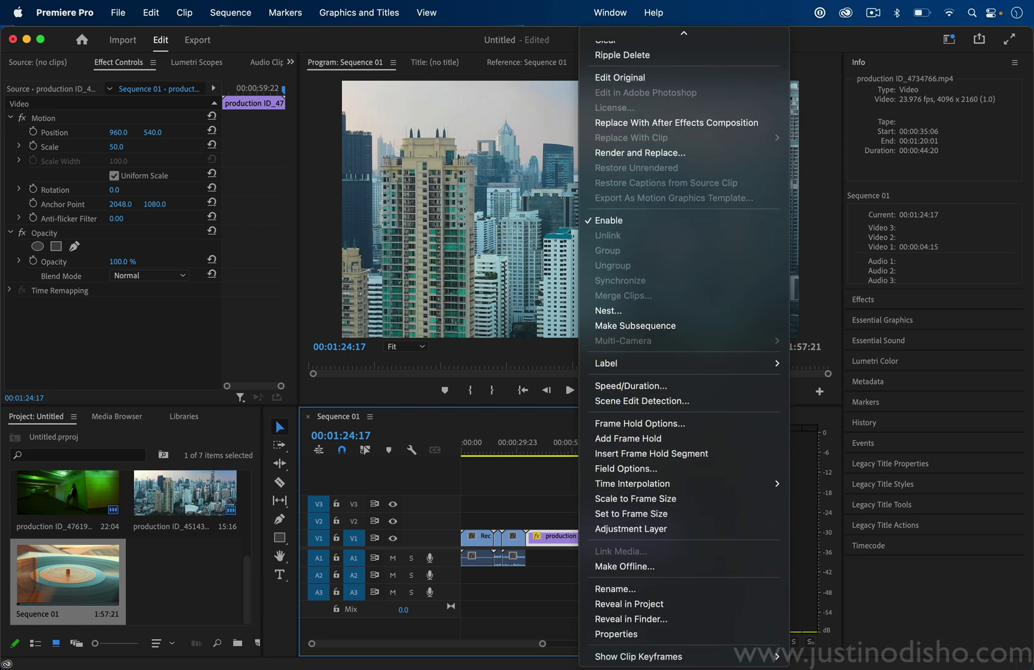
{"action": "left_click", "coordinate": [658, 498]}
{"action": "left_click", "coordinate": [576, 443]}
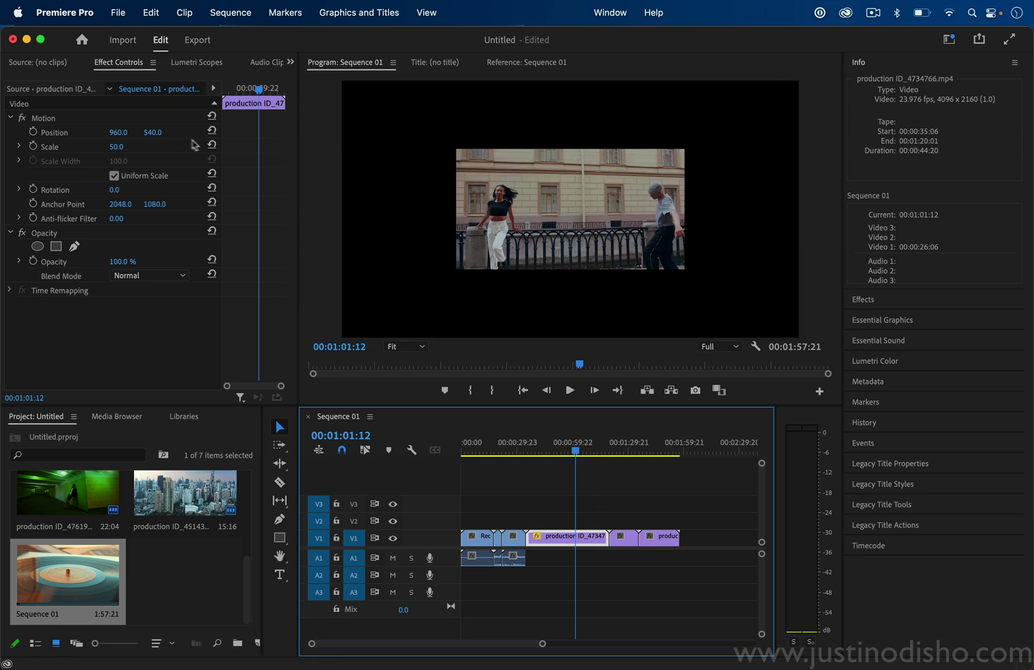
{"action": "left_click", "coordinate": [212, 146]}
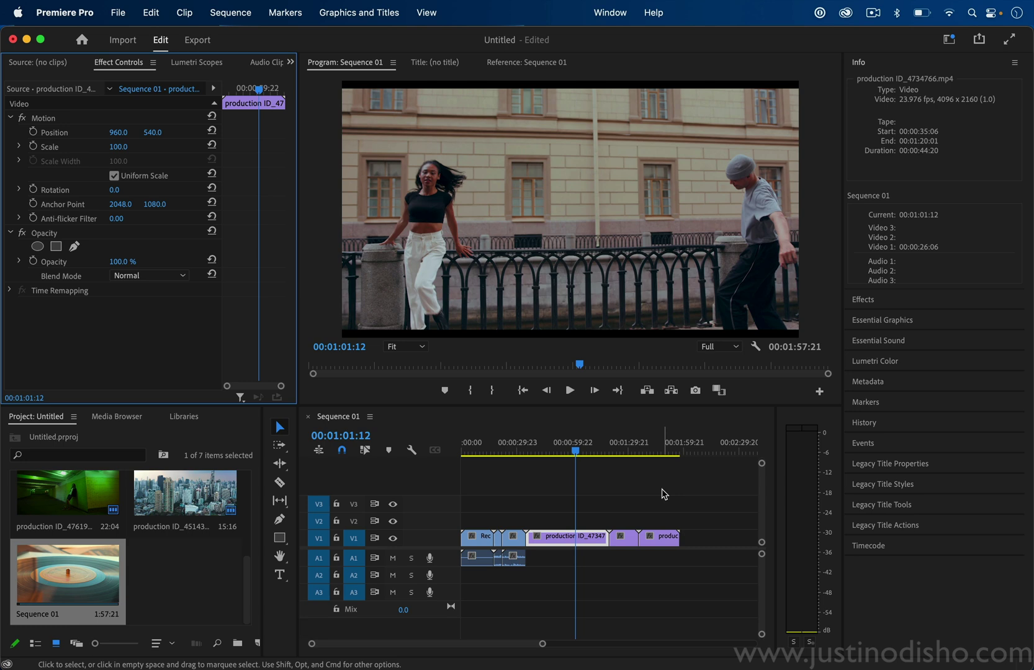
Step: Show the Effects panel with Video Effects expanded, then choose File > Export > Media
{"action": "left_click", "coordinate": [888, 302]}
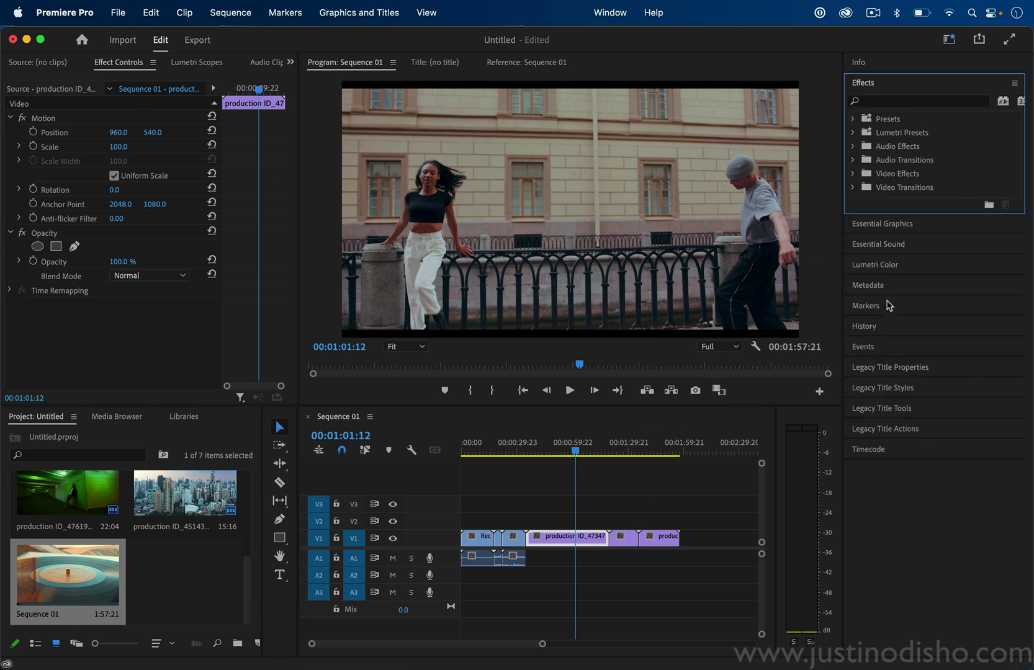
{"action": "left_click", "coordinate": [853, 175]}
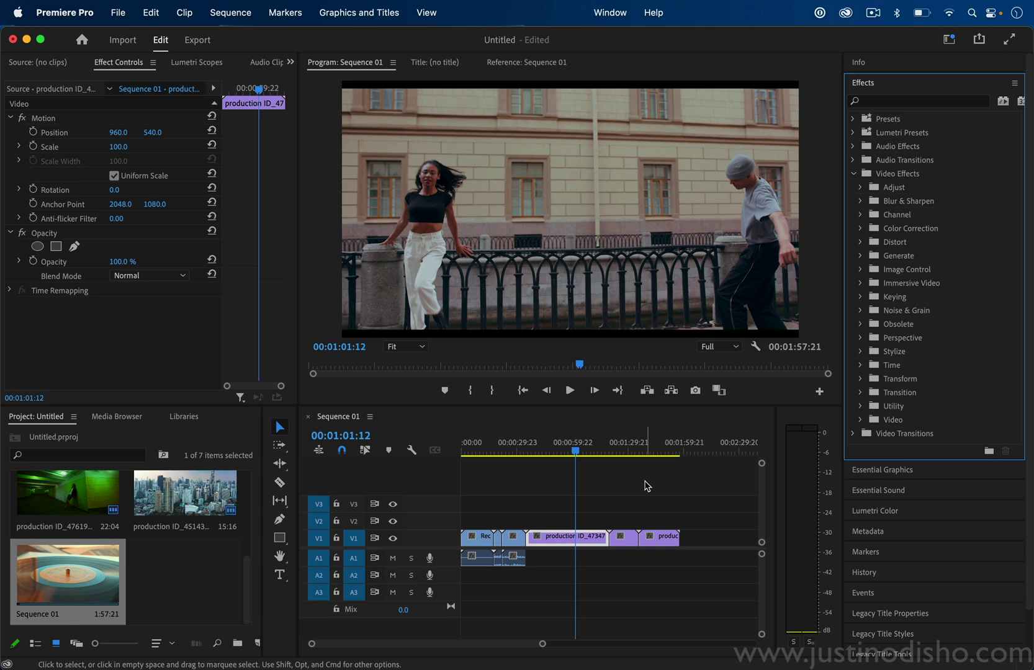
{"action": "left_click", "coordinate": [116, 10]}
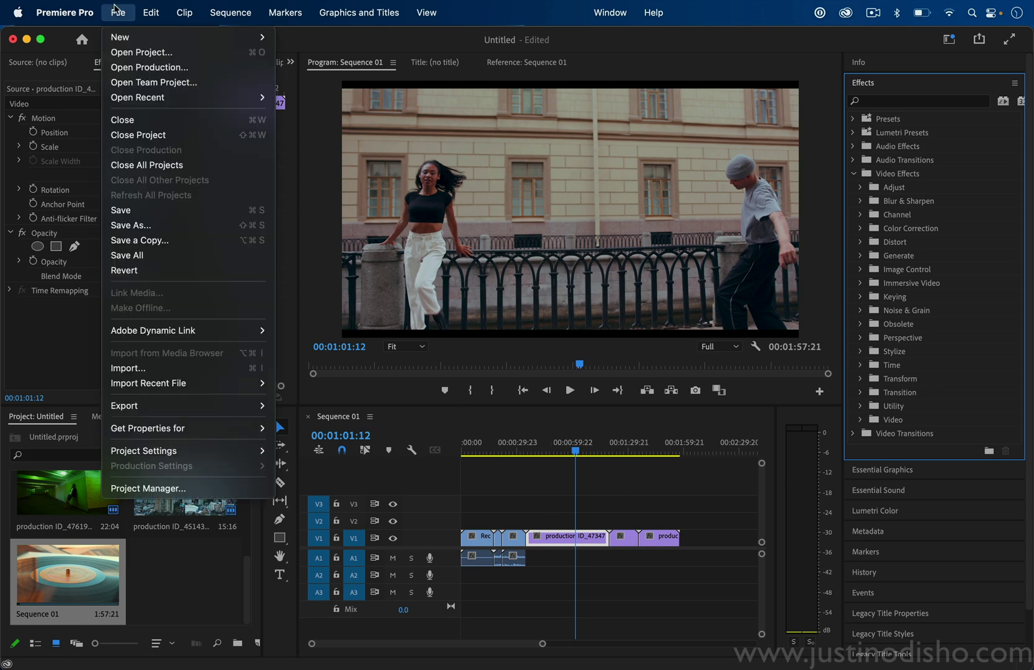
{"action": "mouse_move", "coordinate": [235, 406]}
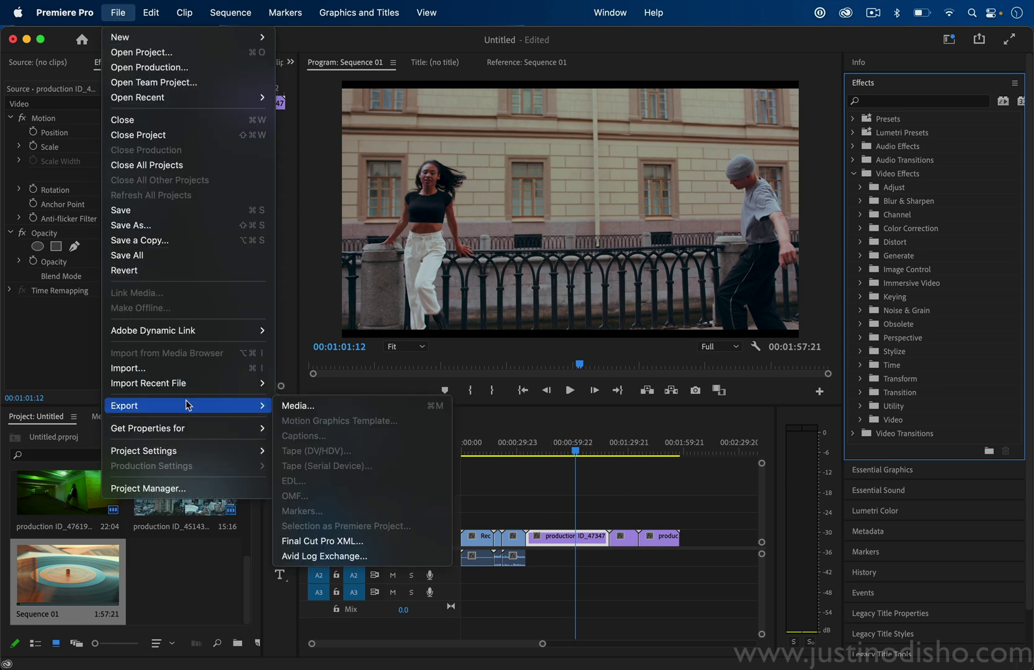
{"action": "left_click", "coordinate": [342, 415]}
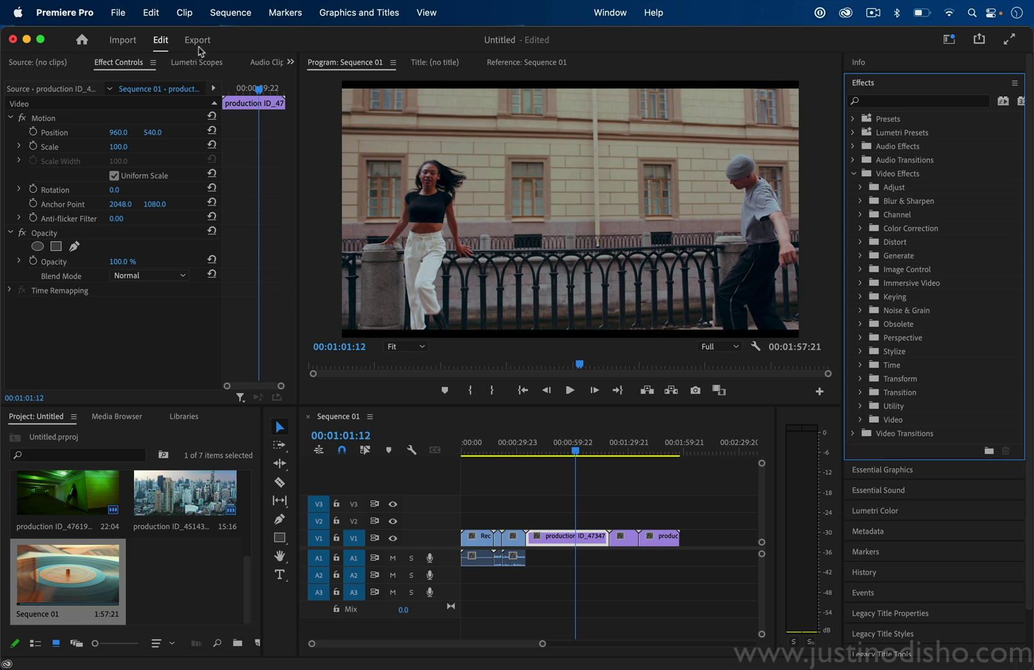
Step: Bring up Sequence 01 in the Export workspace, scrub its preview and keep the range at Entire Source
{"action": "left_click", "coordinate": [198, 42]}
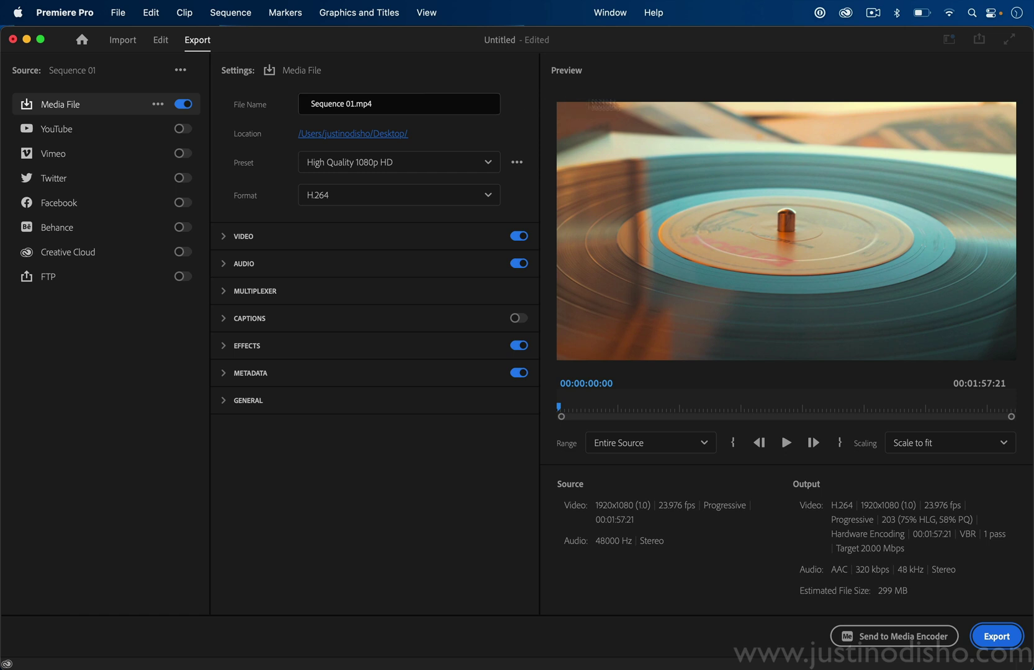
{"action": "left_click_drag", "start_coordinate": [559, 407], "coordinate": [521, 401]}
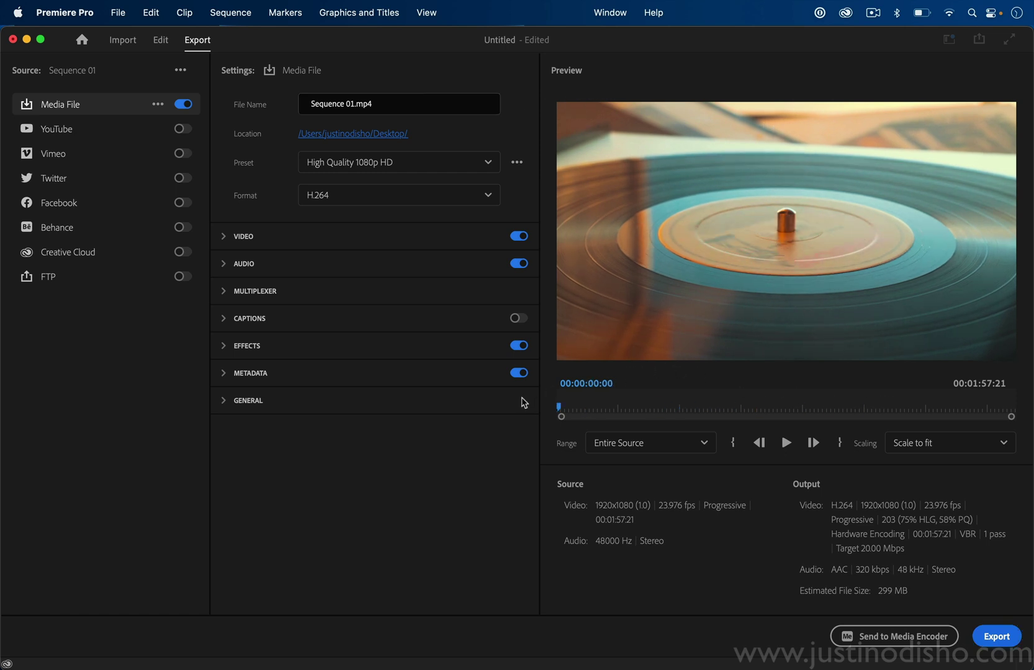
{"action": "left_click", "coordinate": [650, 448]}
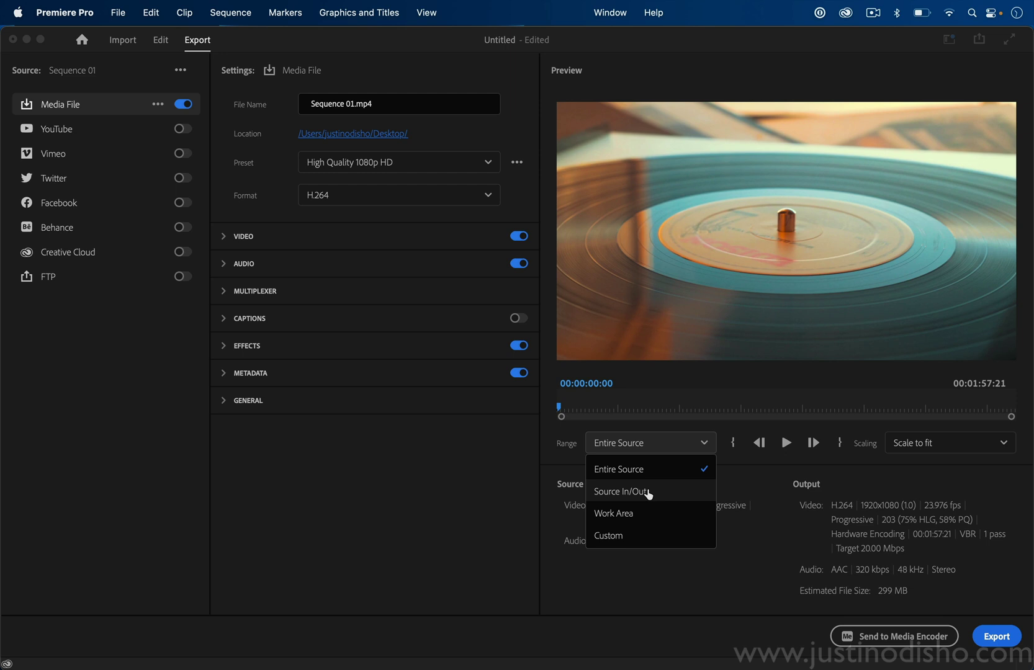
{"action": "key", "text": "Escape"}
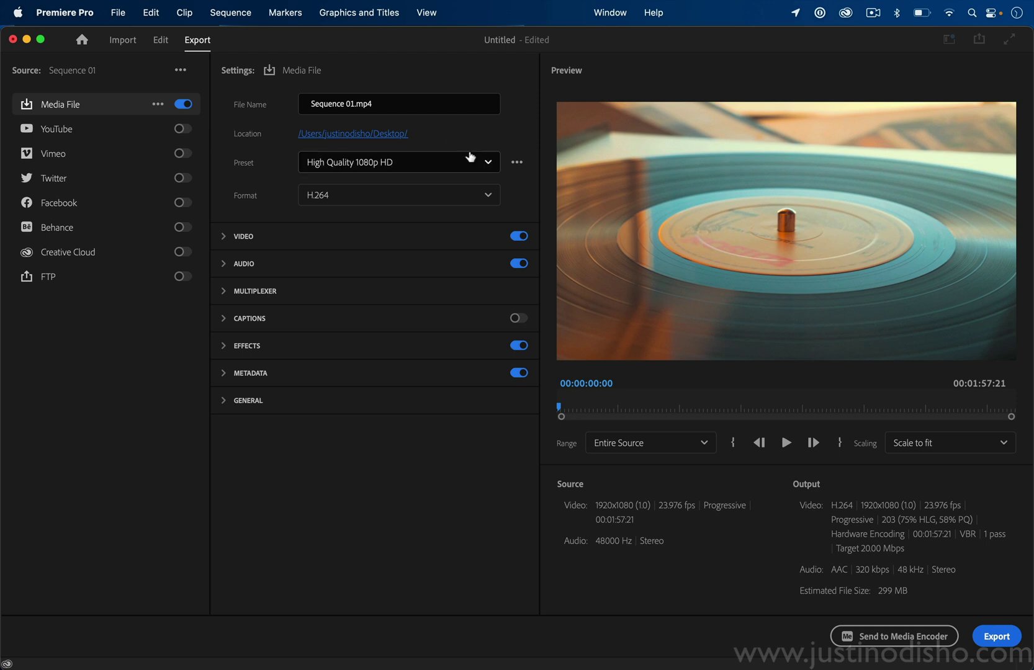
{"action": "left_click", "coordinate": [485, 164]}
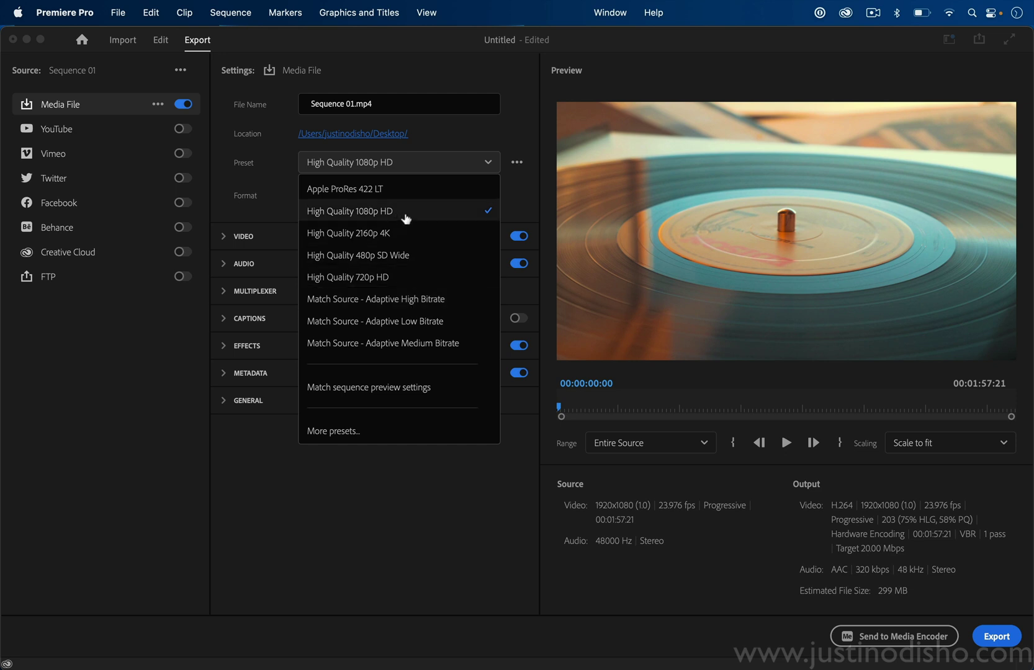
Step: Favourite Apple ProRes 422 LT (MXF) in the Preset Manager and apply it as the export preset
{"action": "left_click", "coordinate": [407, 214]}
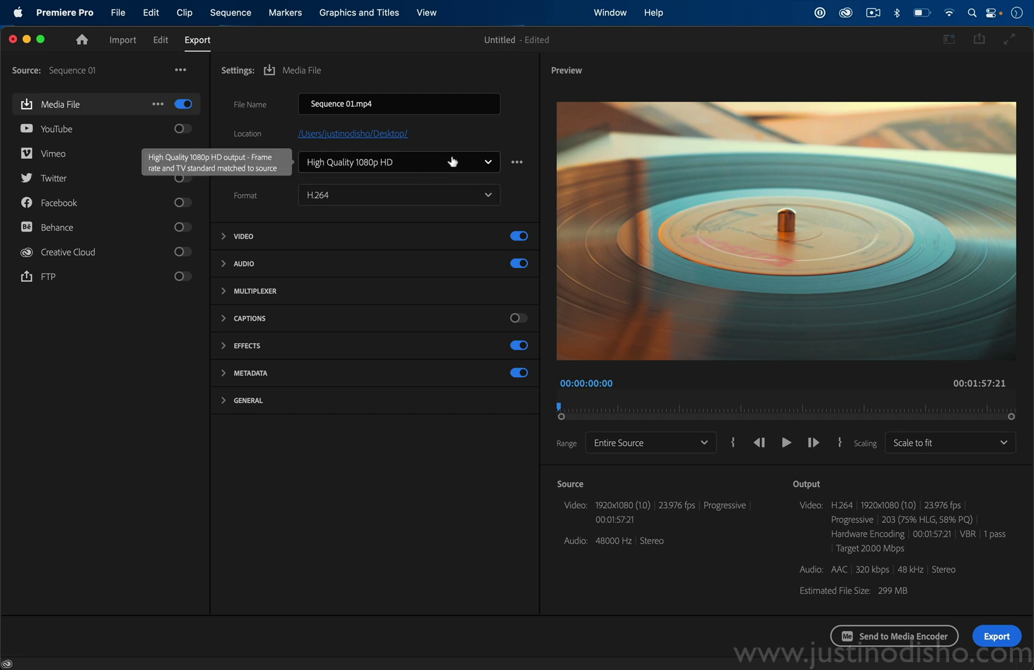
{"action": "left_click", "coordinate": [453, 162]}
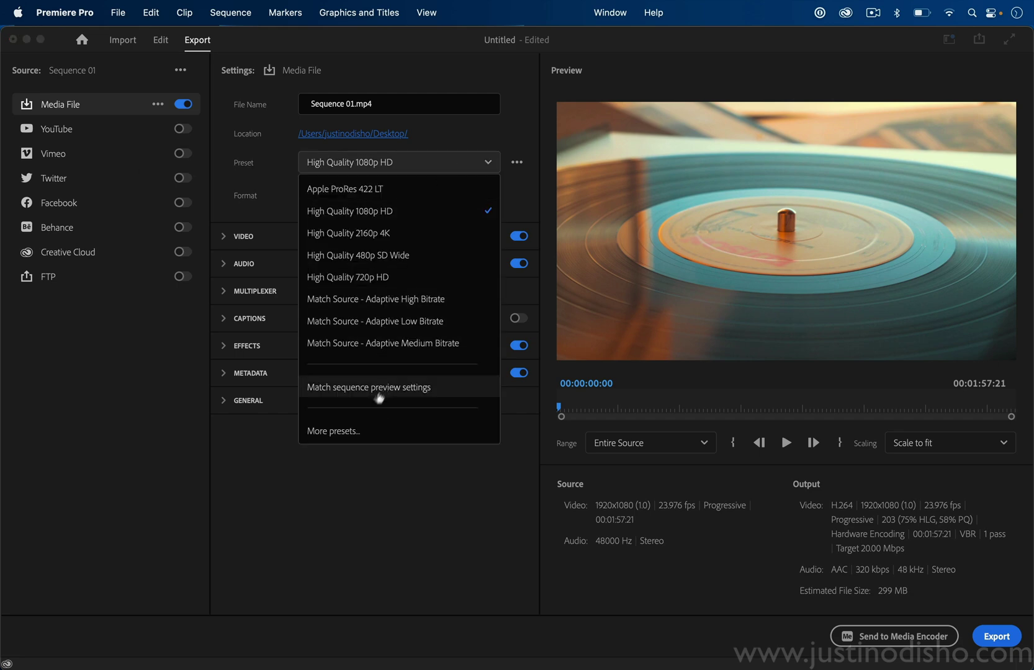
{"action": "left_click", "coordinate": [356, 431]}
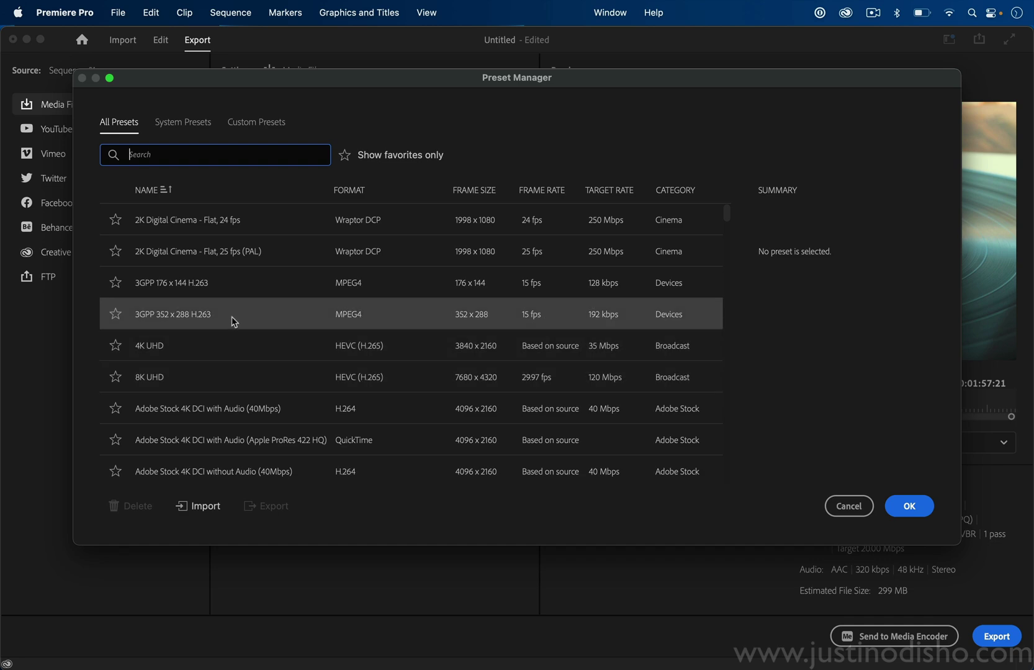
{"action": "scroll", "coordinate": [230, 321], "scroll_direction": "down", "scroll_amount": 10}
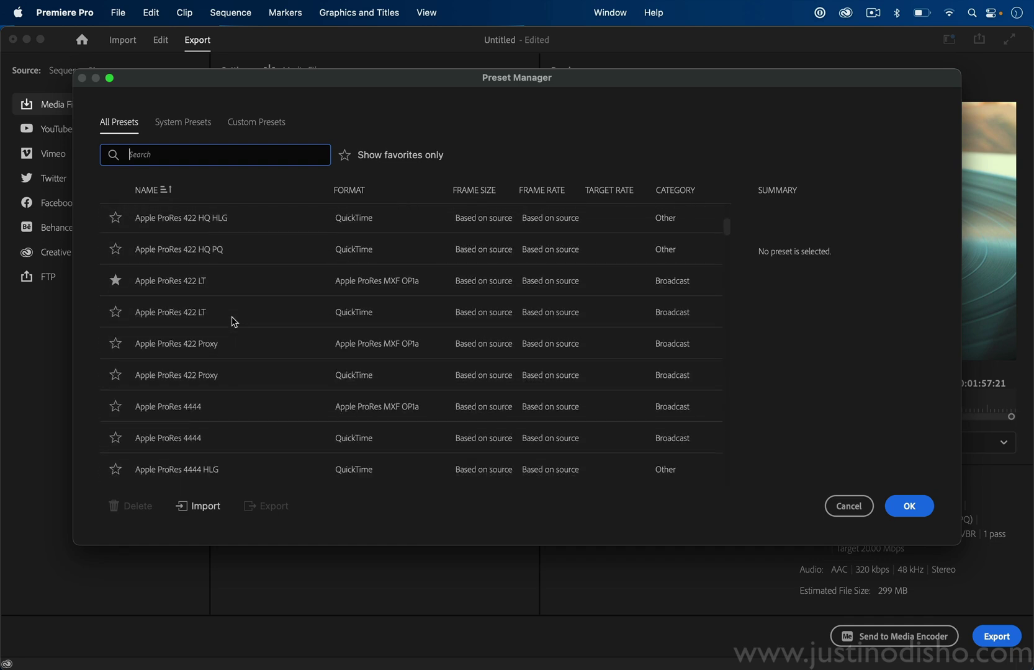
{"action": "left_click", "coordinate": [115, 281]}
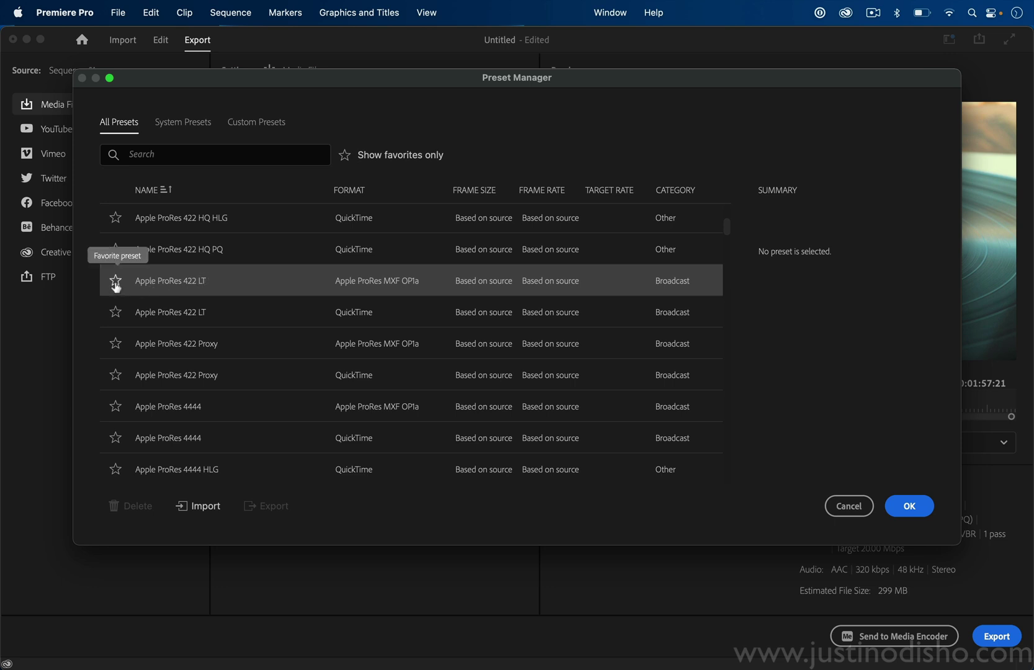
{"action": "left_click", "coordinate": [116, 283]}
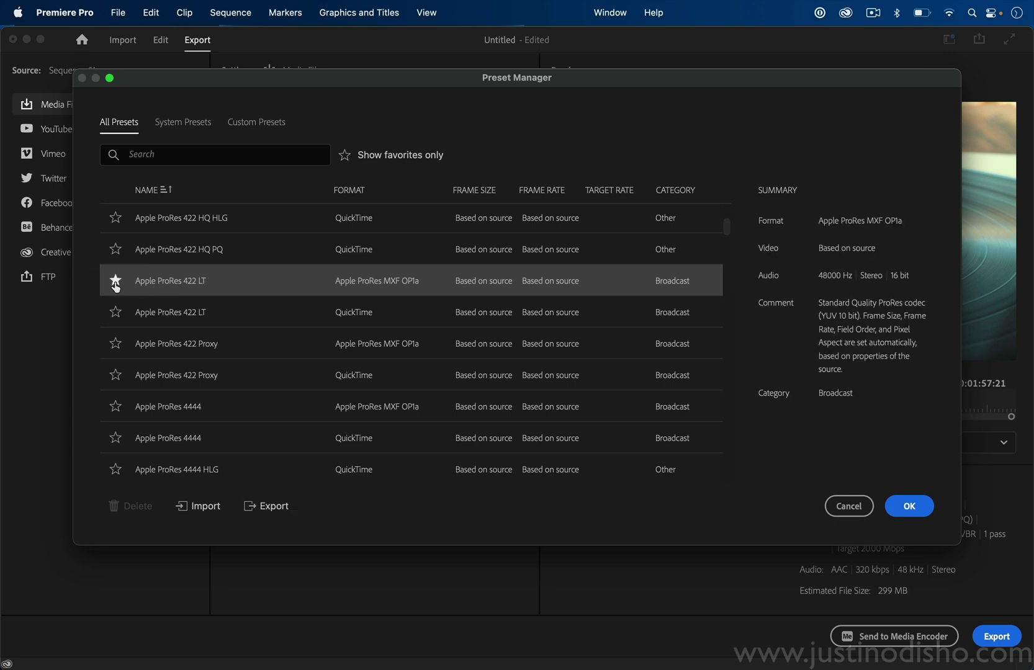
{"action": "left_click", "coordinate": [910, 505]}
{"action": "left_click", "coordinate": [431, 163]}
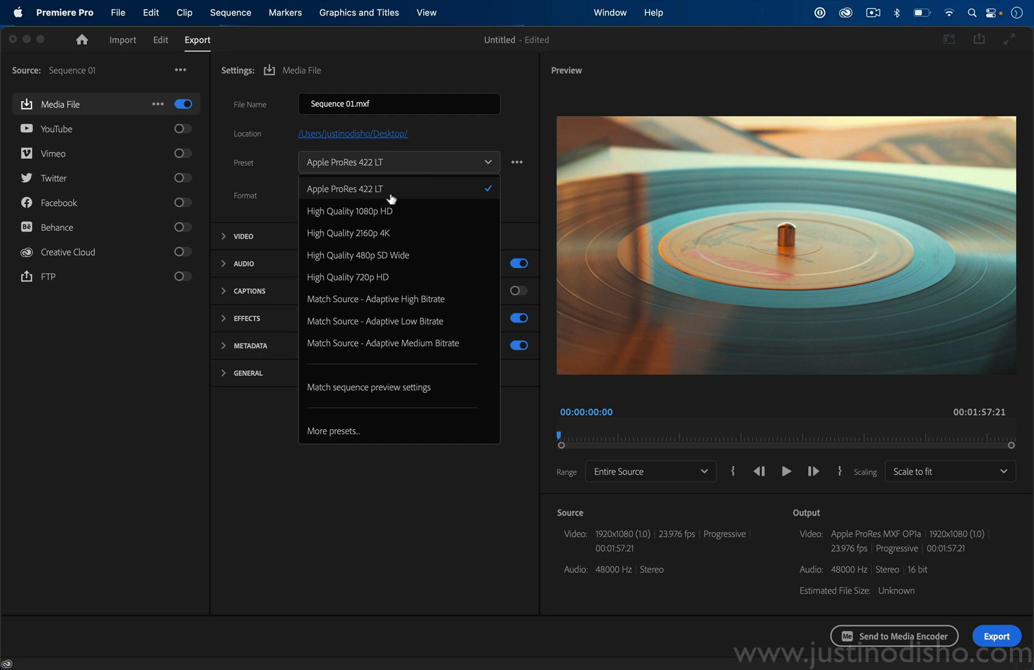
Step: Change the export format to H.264, bringing back the High Quality 1080p HD preset
{"action": "left_click", "coordinate": [424, 190]}
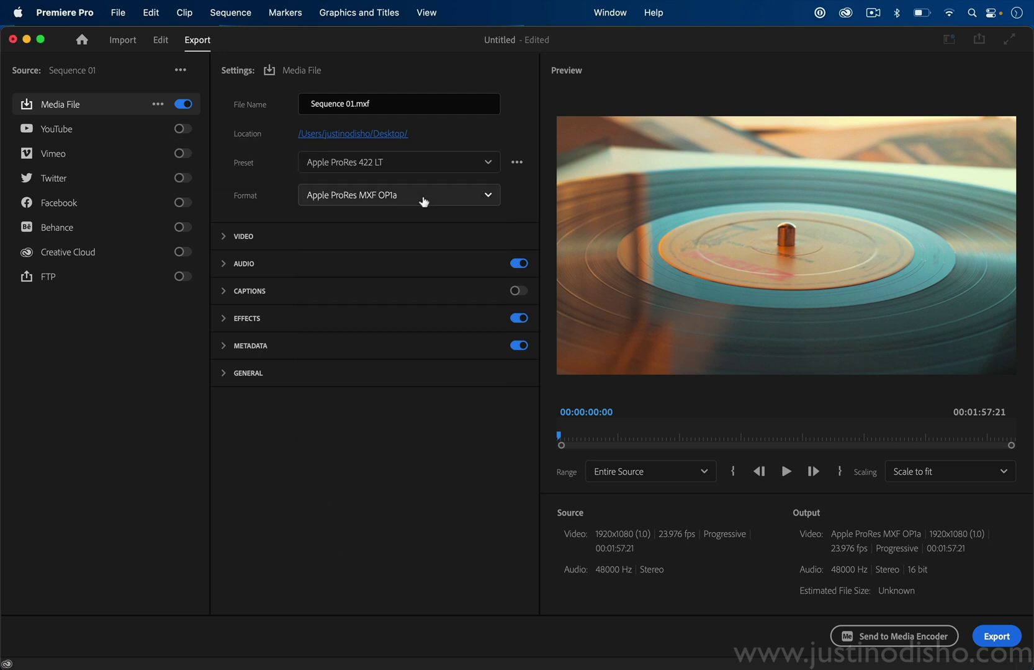
{"action": "left_click", "coordinate": [423, 196]}
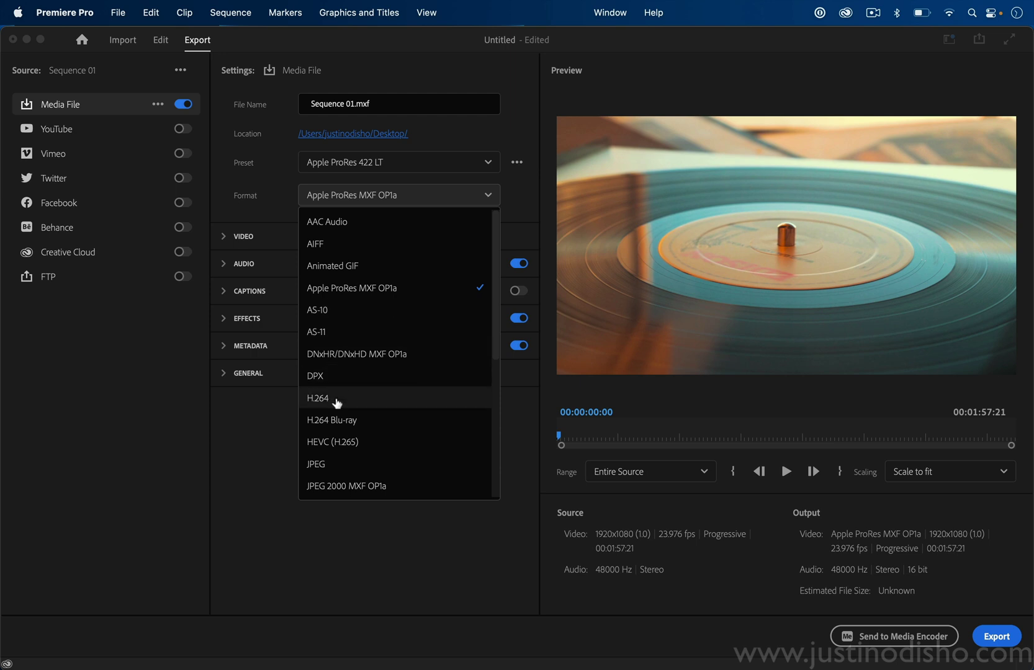
{"action": "left_click", "coordinate": [336, 401]}
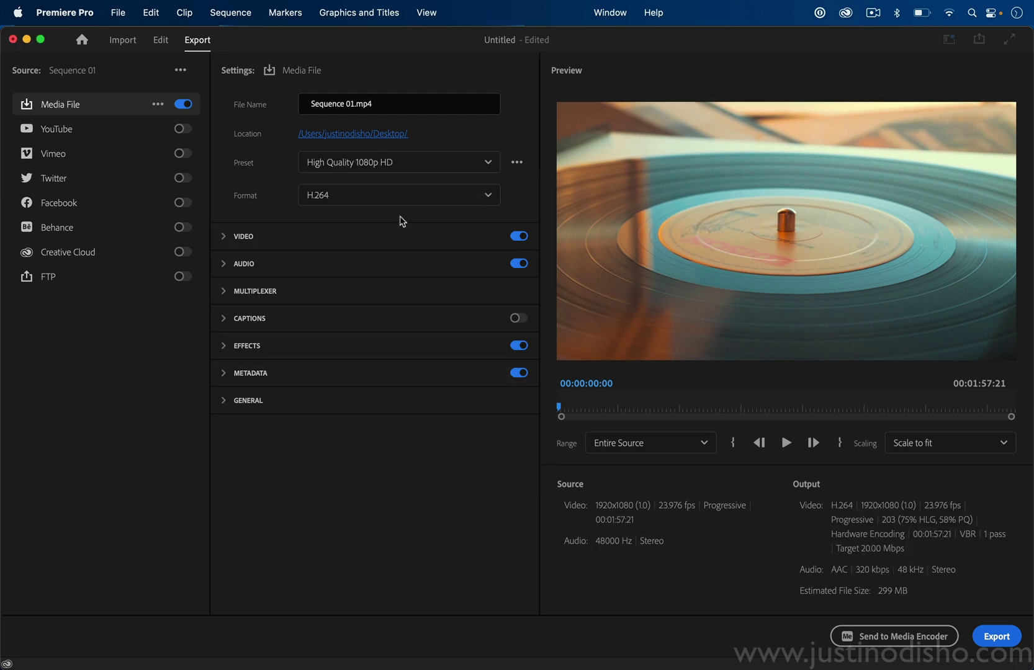
{"action": "left_click", "coordinate": [418, 164]}
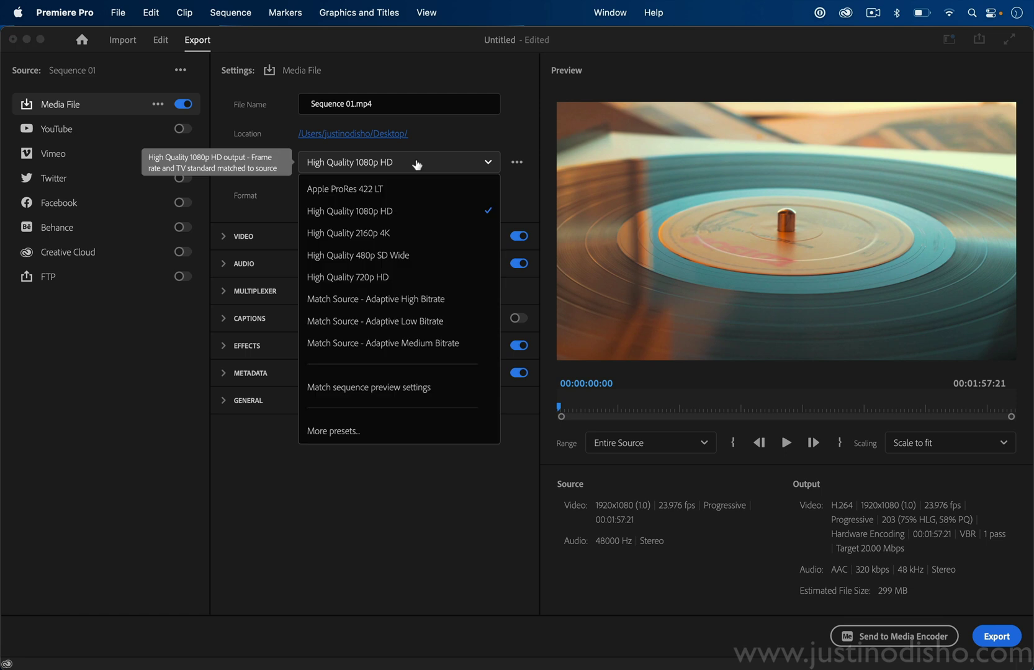
{"action": "left_click", "coordinate": [417, 164]}
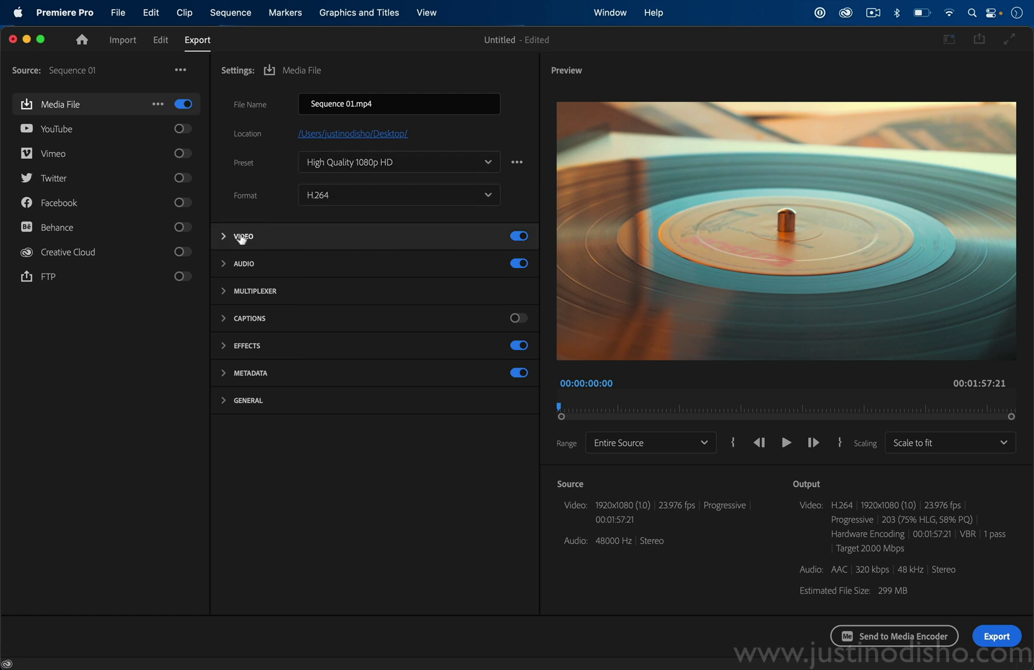
Step: Set a Custom video frame size of 1080 wide by 1080 high with proportions unlinked
{"action": "left_click", "coordinate": [226, 240]}
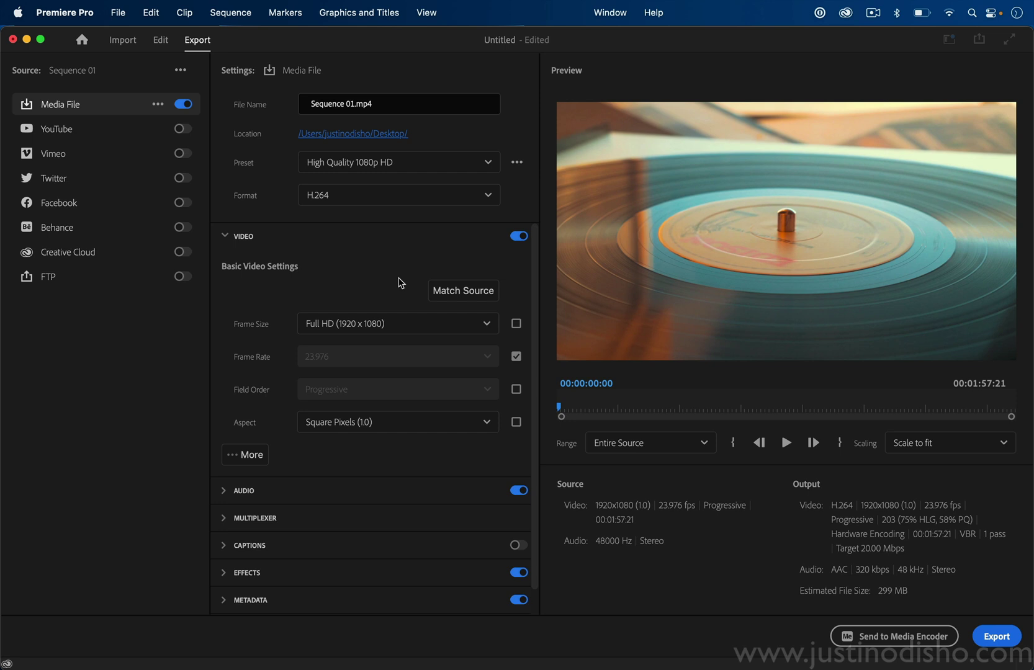
{"action": "left_click", "coordinate": [383, 330]}
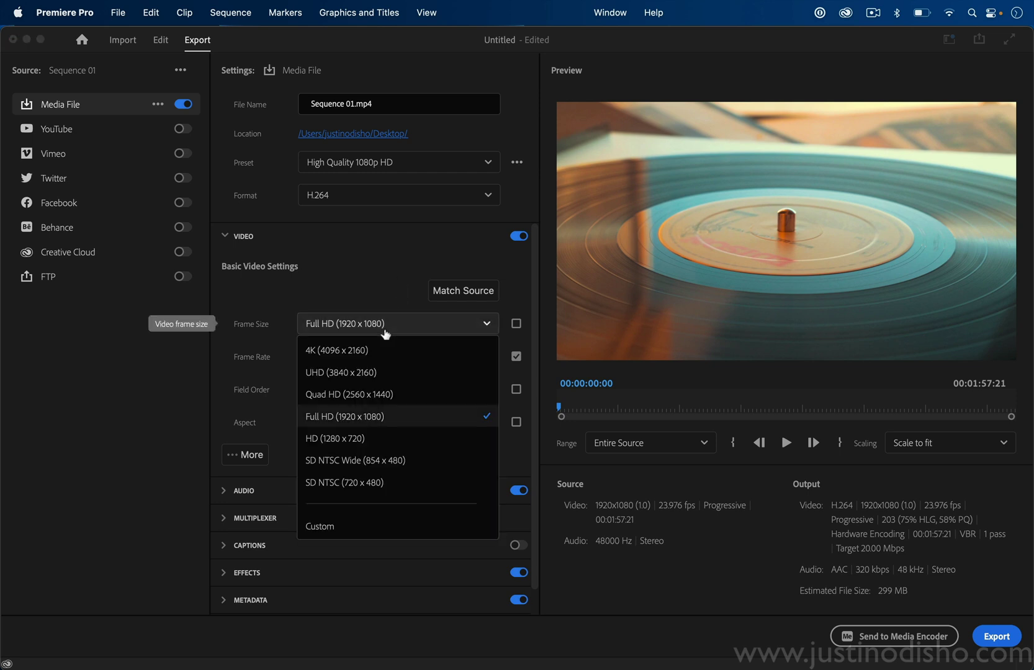
{"action": "left_click", "coordinate": [339, 527]}
{"action": "left_click", "coordinate": [318, 356]}
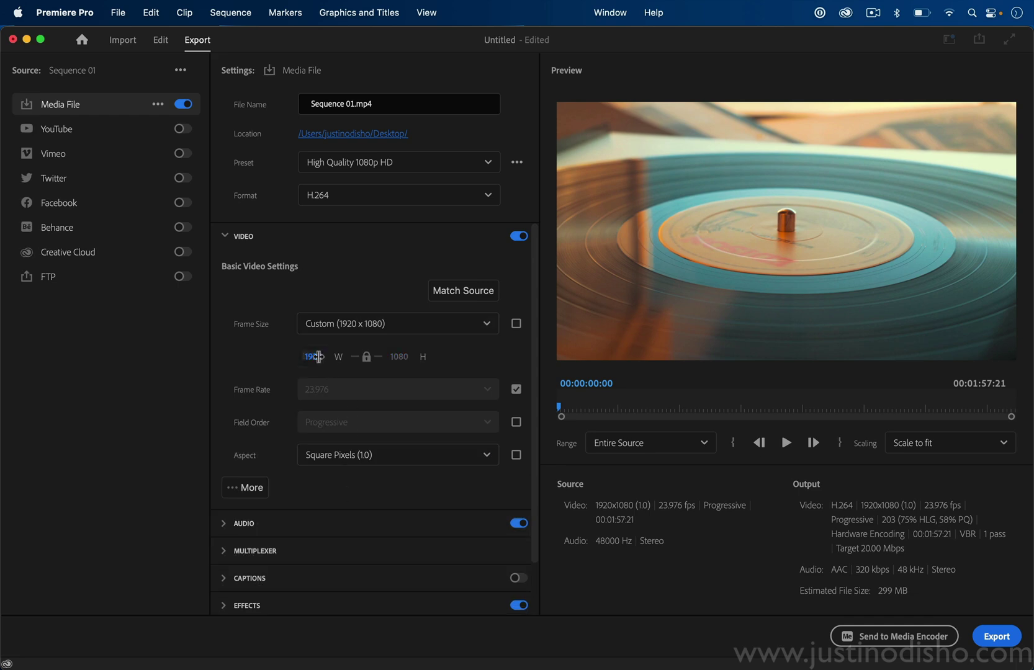
{"action": "type", "text": "1080"}
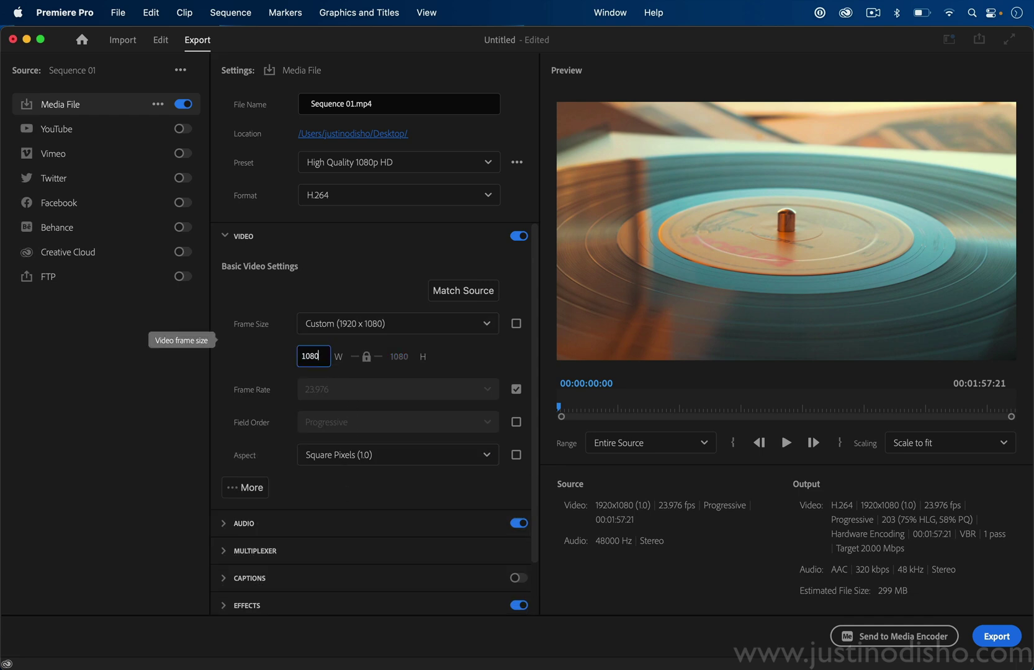
{"action": "key", "text": "Tab"}
{"action": "type", "text": "720"}
{"action": "left_click", "coordinate": [496, 356]}
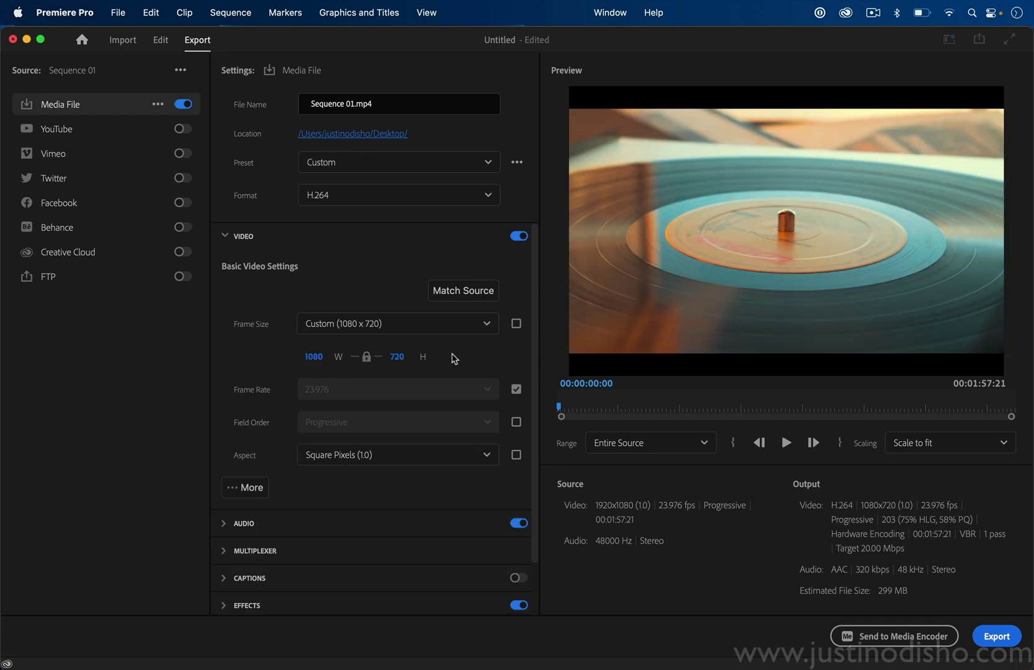
{"action": "left_click", "coordinate": [396, 357]}
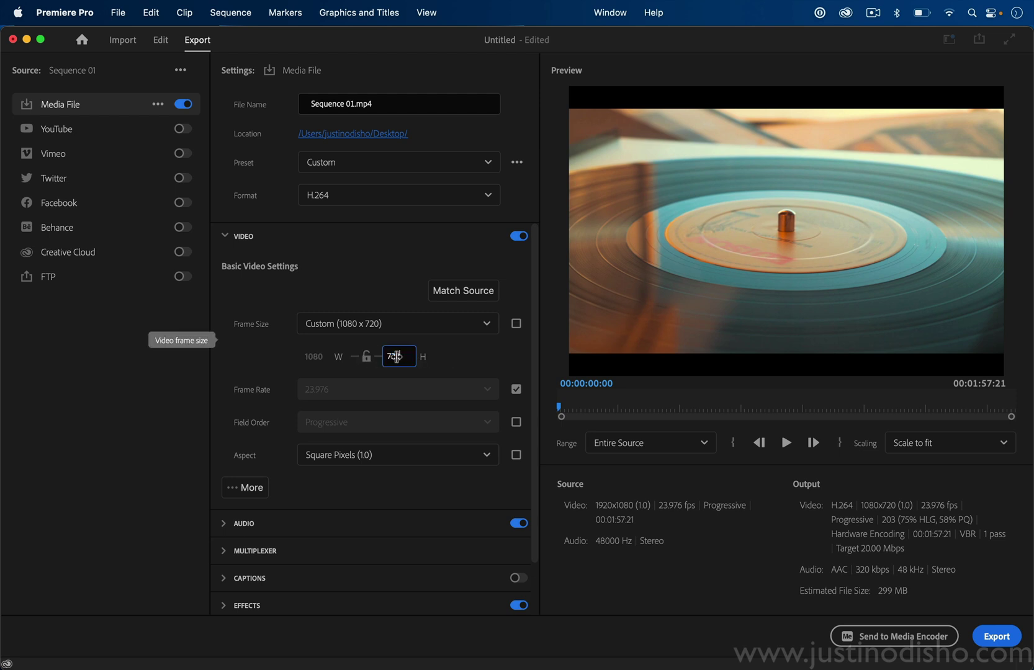
{"action": "key", "text": "BackSpace"}
{"action": "key", "text": "BackSpace"}
{"action": "key", "text": "BackSpace"}
{"action": "type", "text": "1080"}
{"action": "key", "text": "Return"}
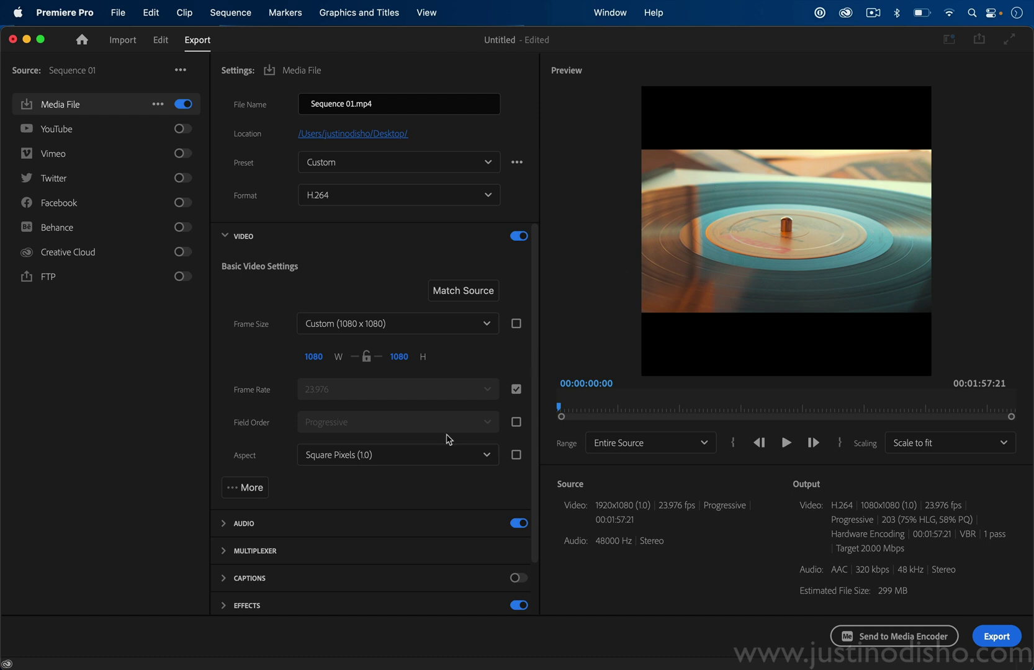
Step: Try the stretch and fill scaling options, then settle on Scale to fit
{"action": "left_click", "coordinate": [896, 443]}
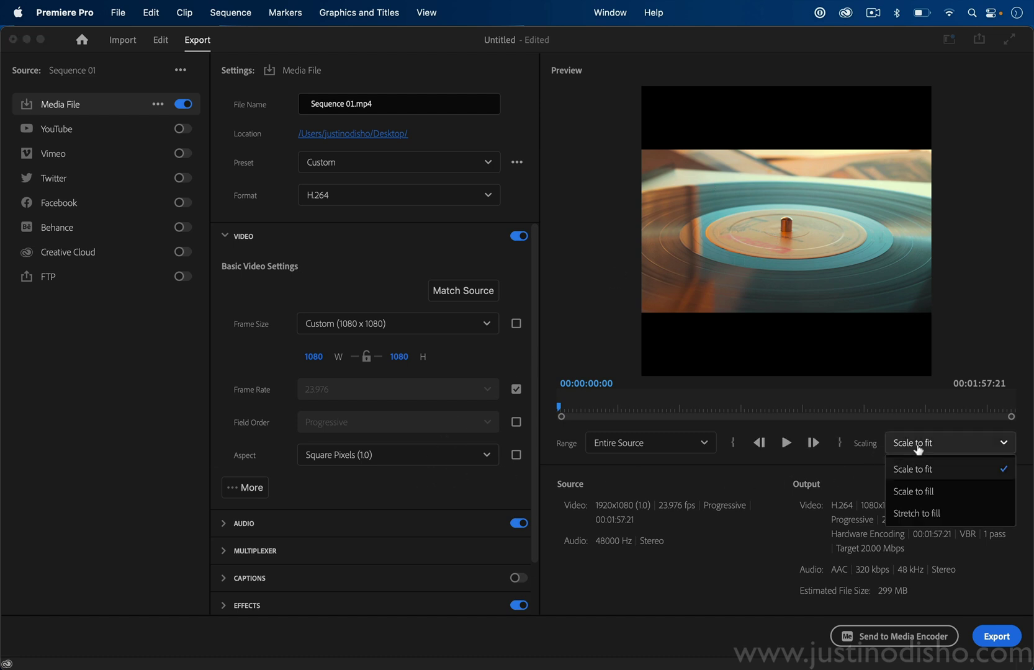
{"action": "left_click", "coordinate": [926, 513]}
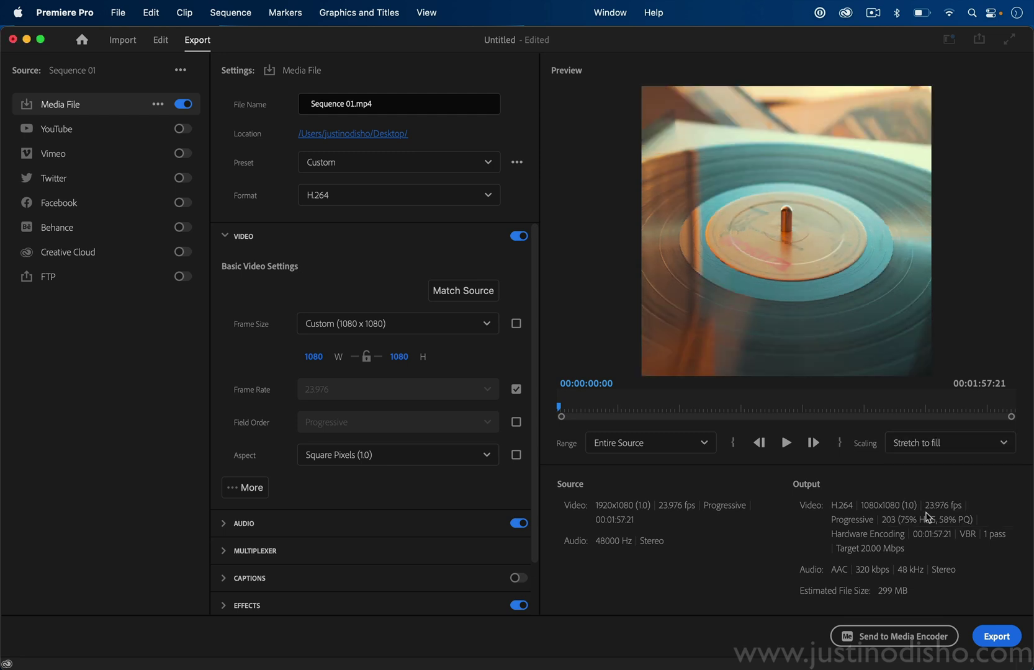
{"action": "left_click", "coordinate": [936, 443]}
{"action": "left_click", "coordinate": [917, 491]}
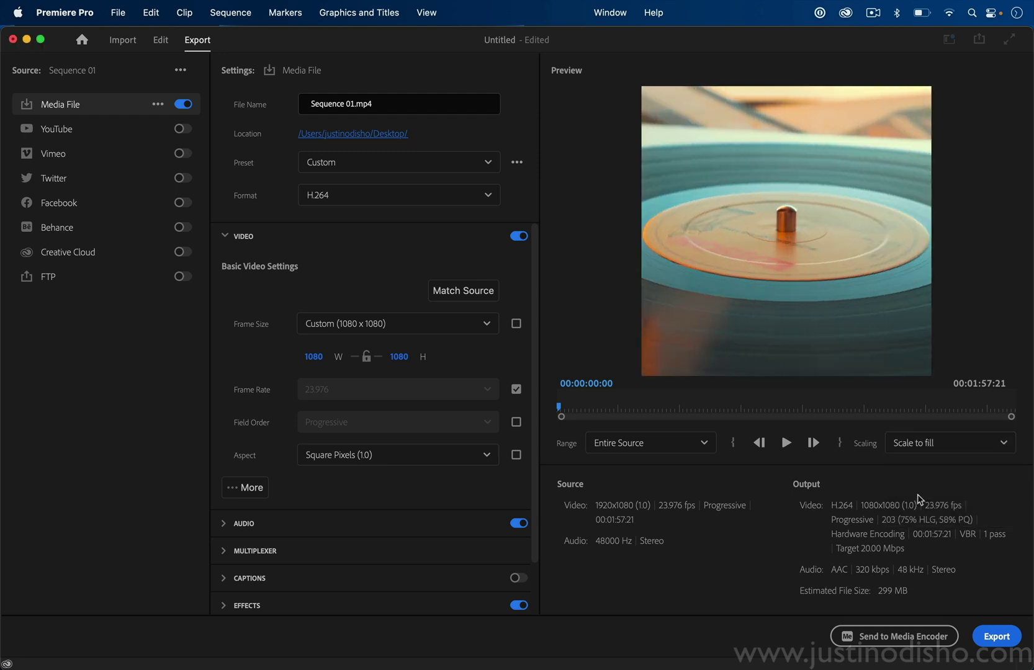
{"action": "left_click", "coordinate": [925, 444]}
{"action": "left_click", "coordinate": [922, 468]}
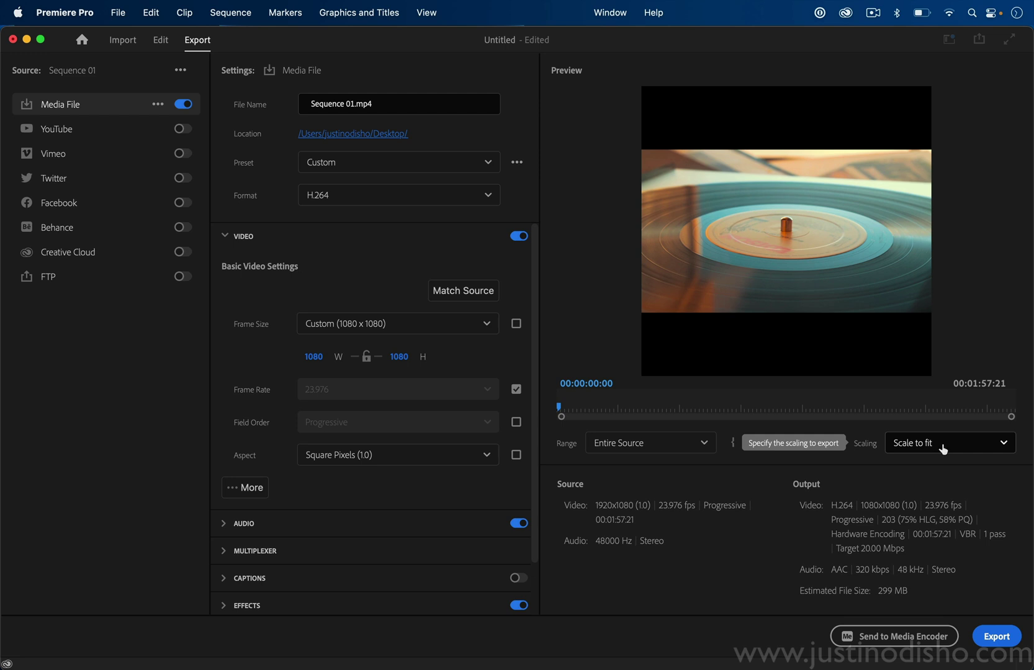
Step: Collapse the Video section, review General and Metadata, then collapse Metadata again
{"action": "left_click", "coordinate": [224, 236]}
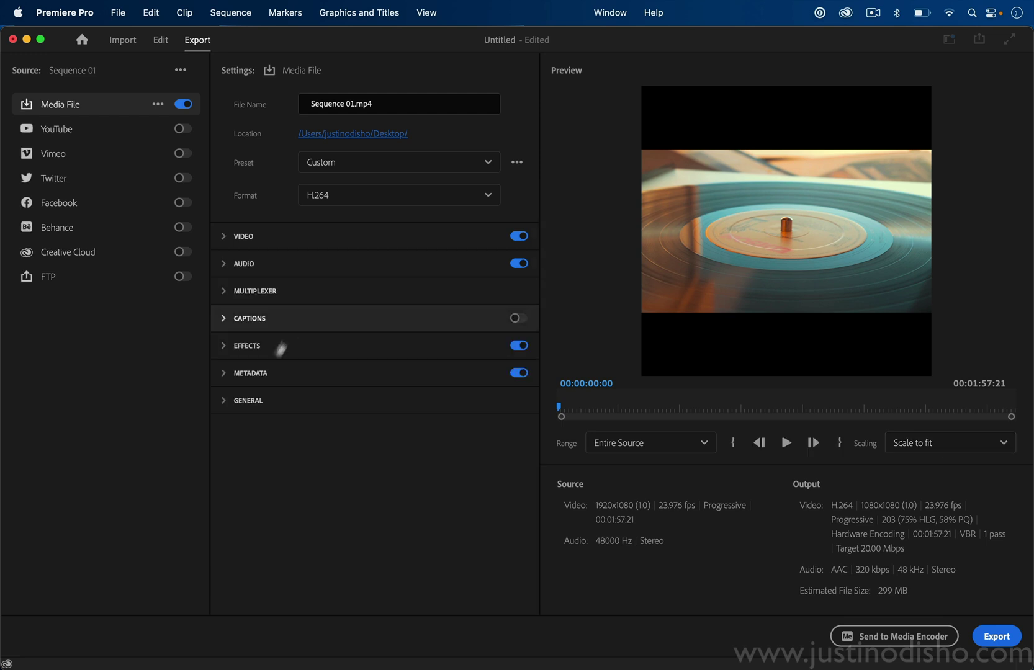
{"action": "left_click", "coordinate": [224, 399]}
{"action": "left_click", "coordinate": [224, 373]}
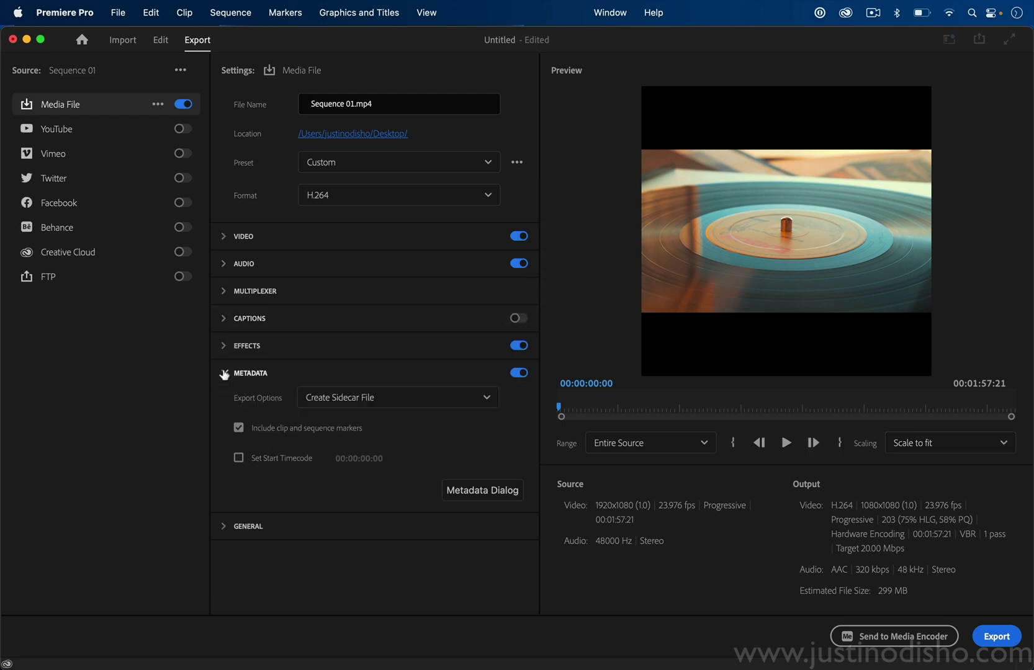
{"action": "left_click", "coordinate": [224, 373]}
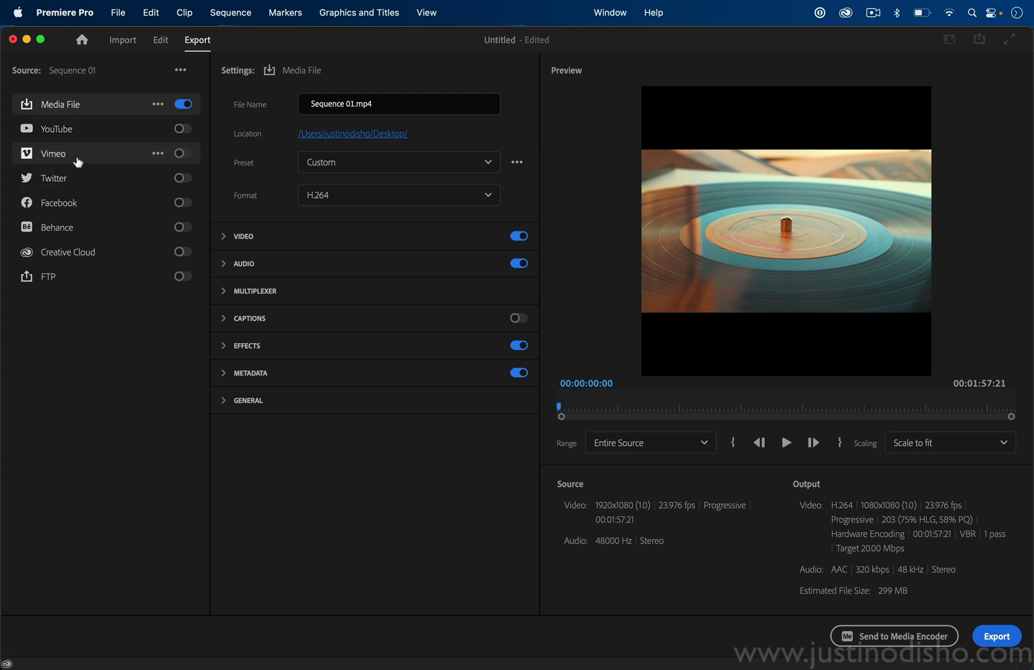
{"action": "left_click", "coordinate": [76, 134]}
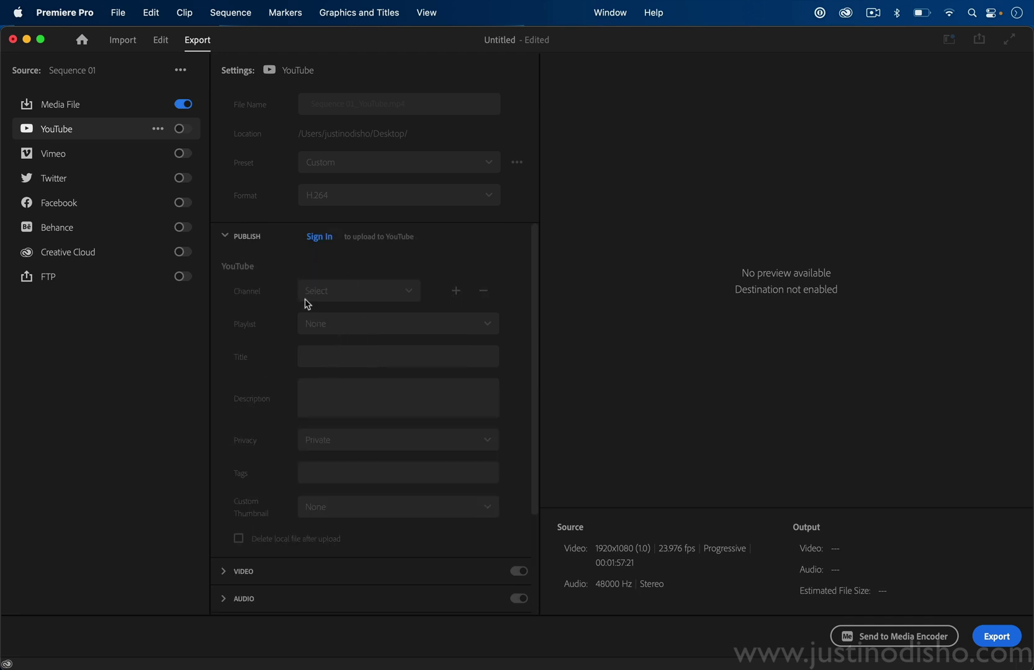
{"action": "left_click", "coordinate": [58, 104]}
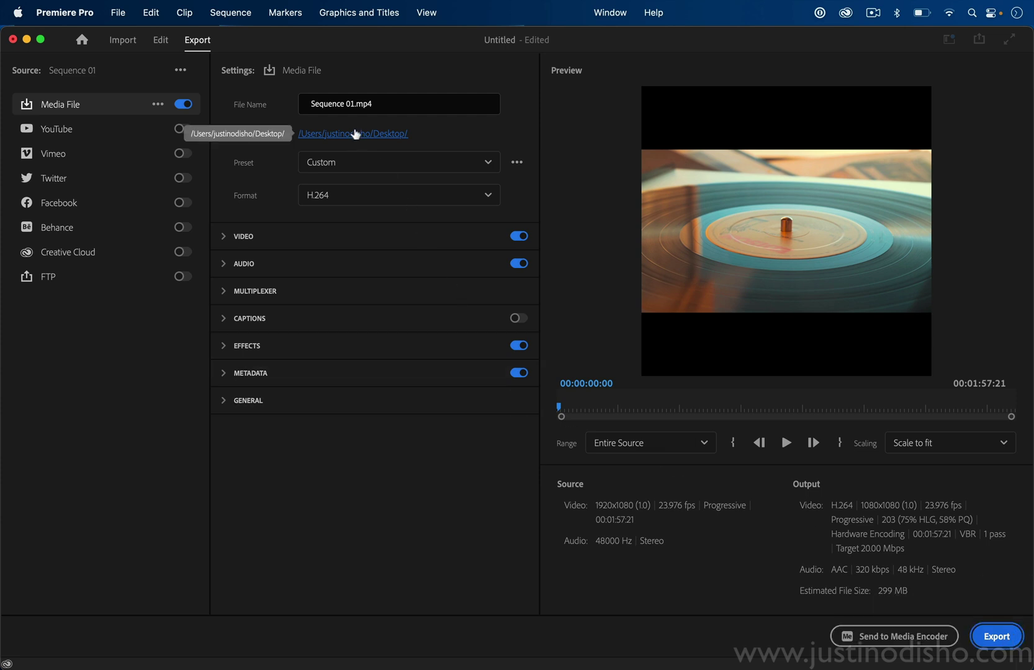
Step: Export Sequence 01 as the 1080 x 1080 H.264 .mp4 file
{"action": "left_click", "coordinate": [996, 636]}
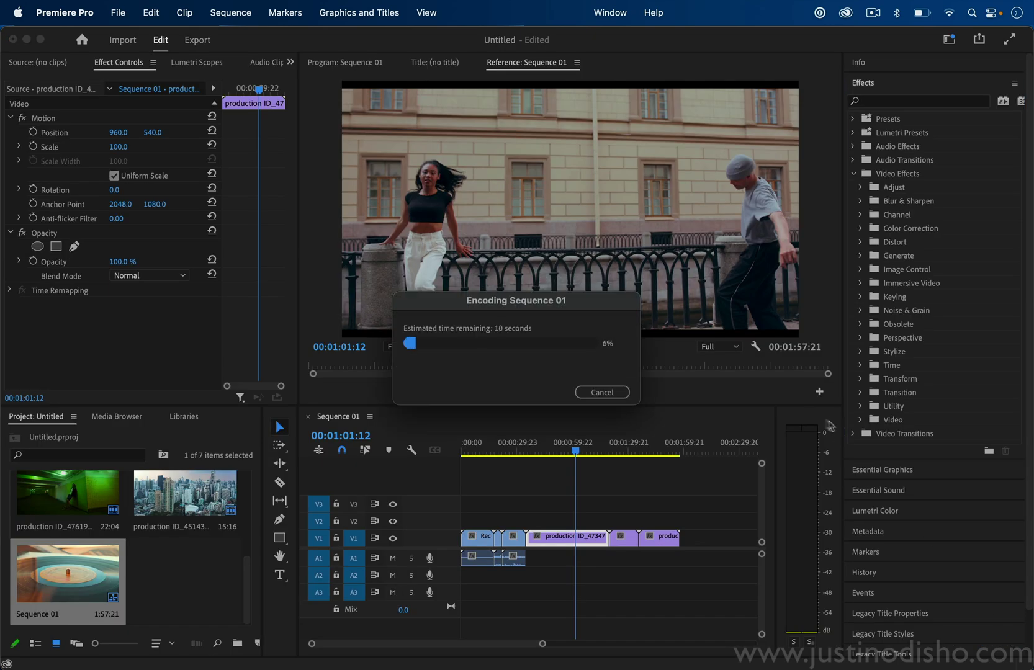